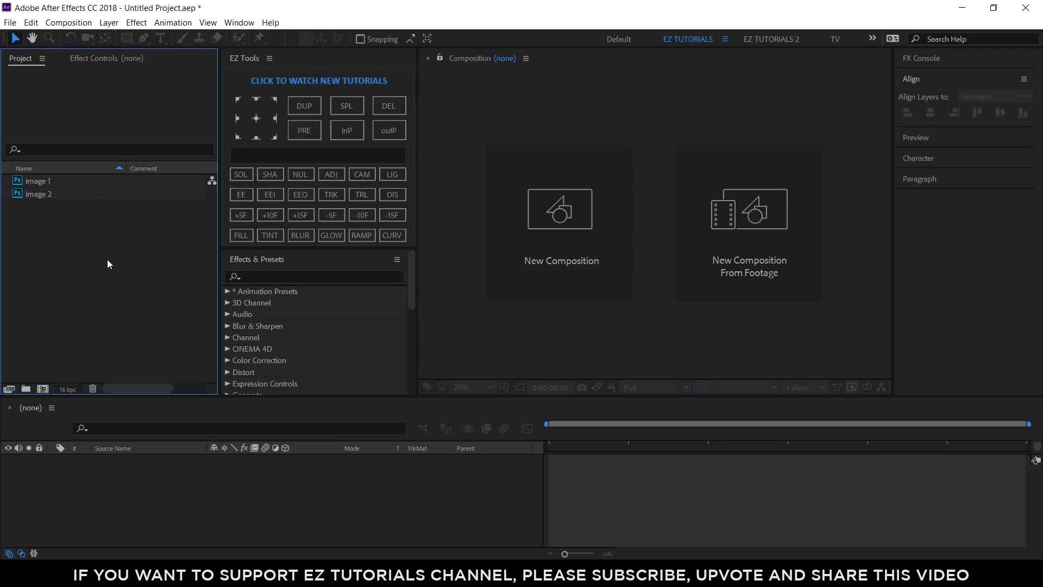
Create a 1920×1080, 30 fps, 2-second composition named 'Lines transition'
click(42, 389)
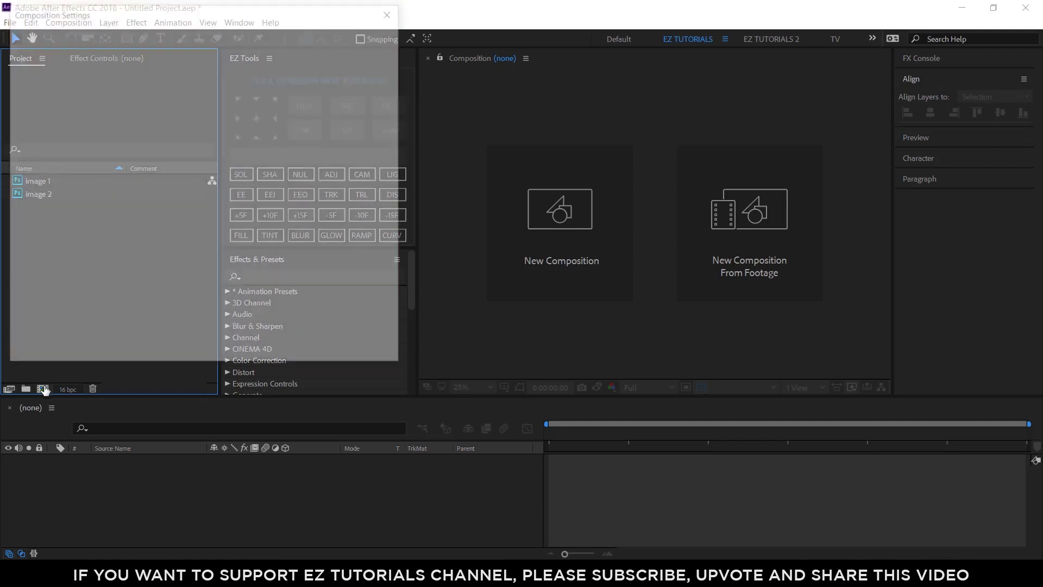
text(L)
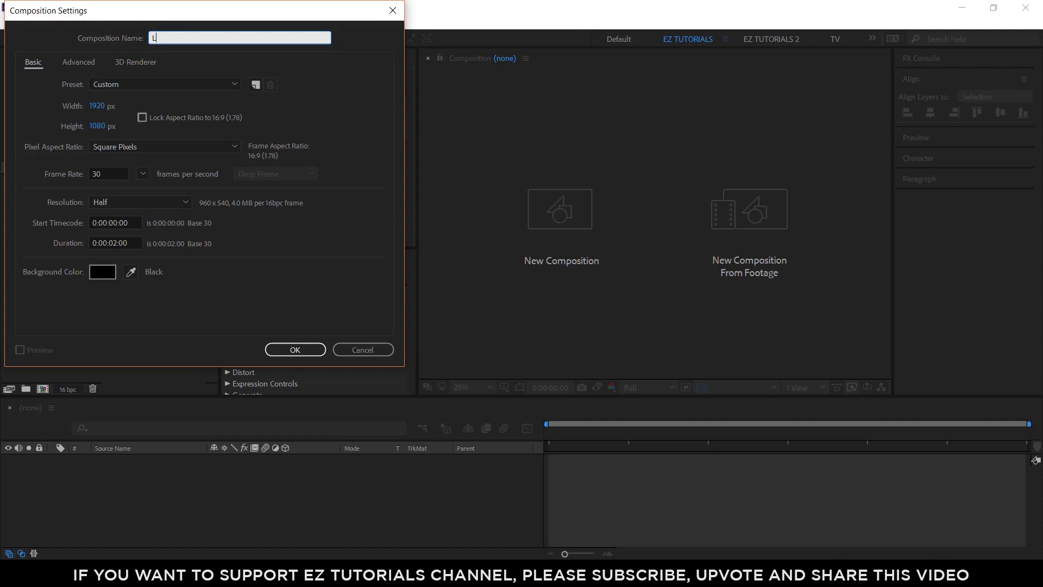
text(ines transition)
click(308, 352)
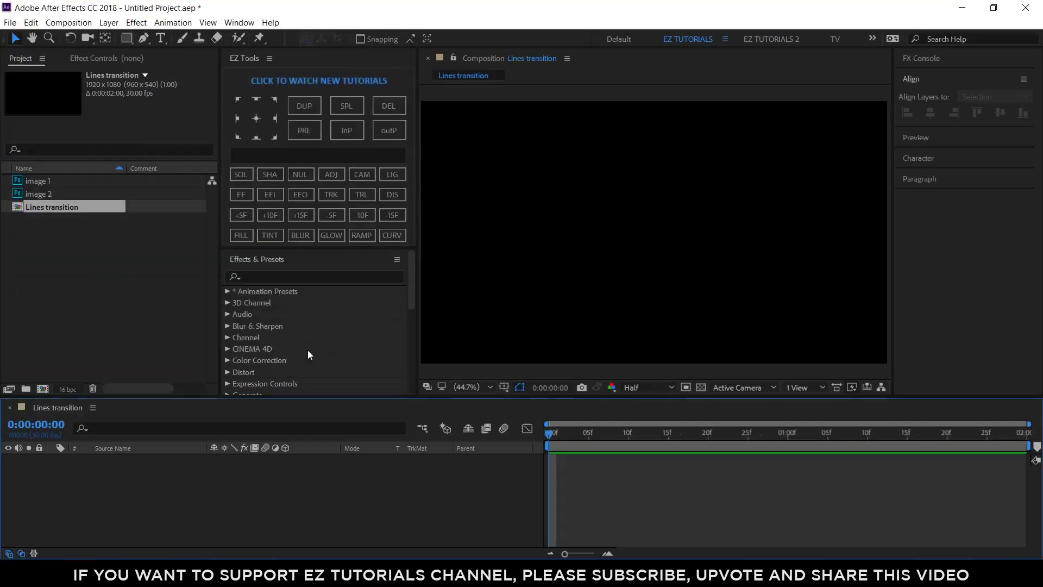
Draw a rectangle with a solid red fill and no stroke in the comp's upper half
click(128, 39)
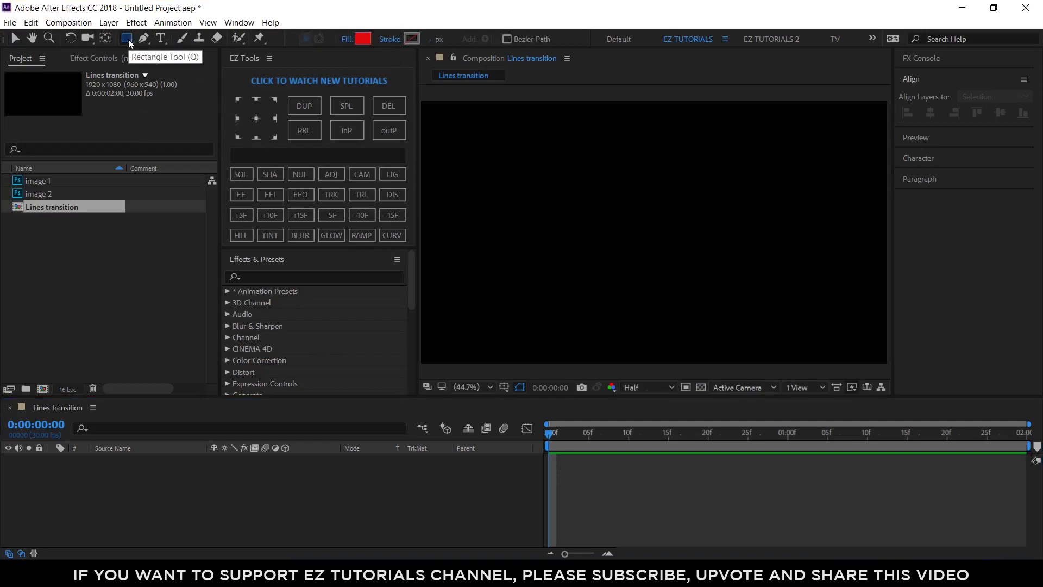
click(344, 40)
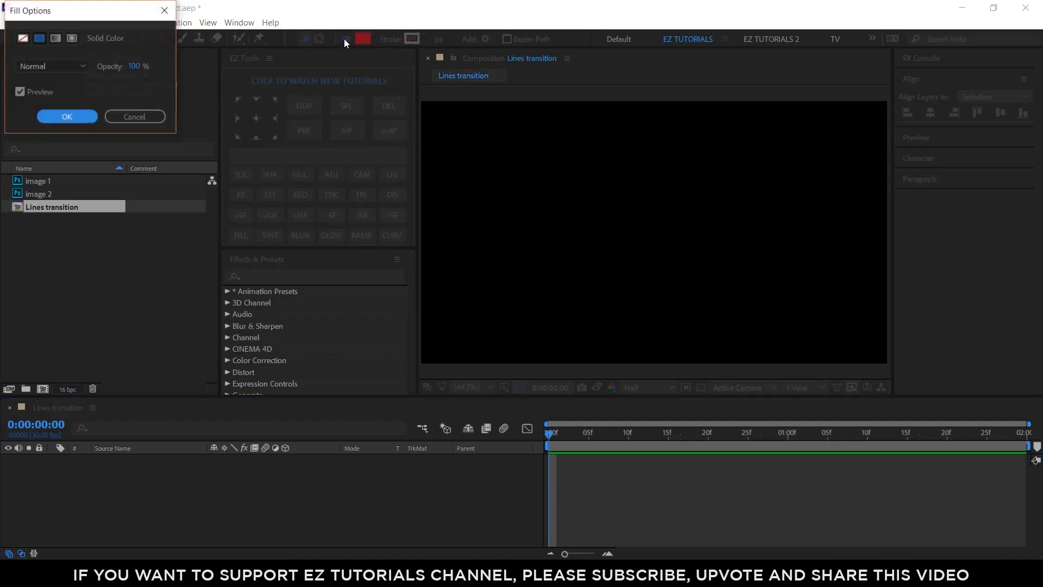
click(60, 118)
click(384, 40)
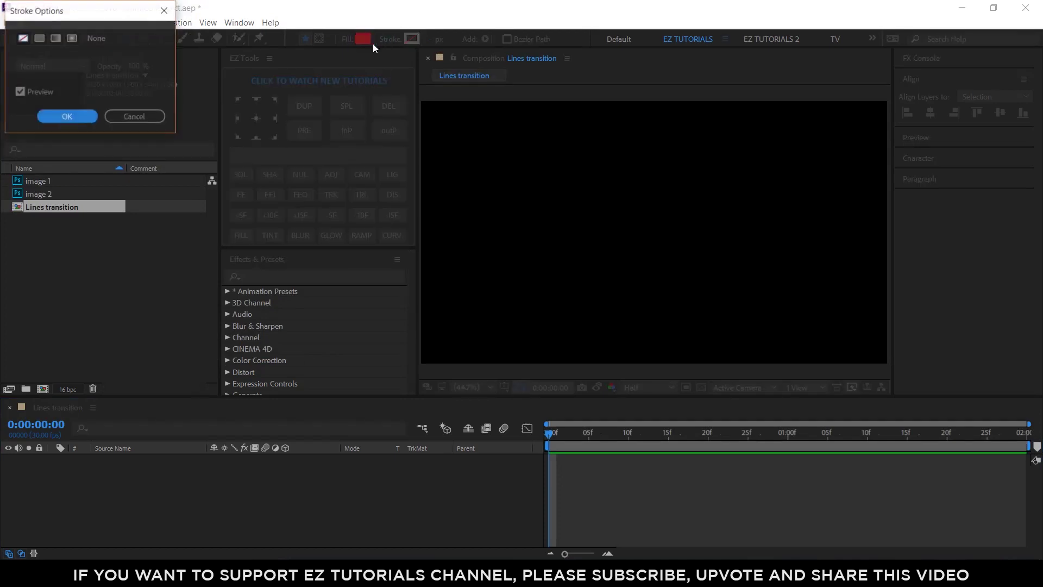
click(51, 113)
drag(477, 156, 778, 191)
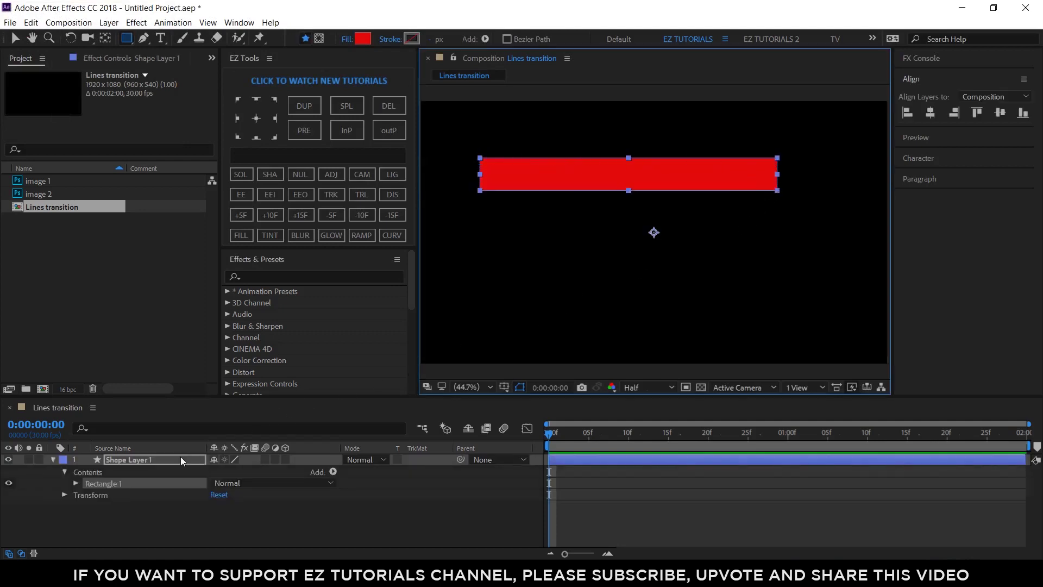
Rename the shape layer to 'line 1'
click(159, 460)
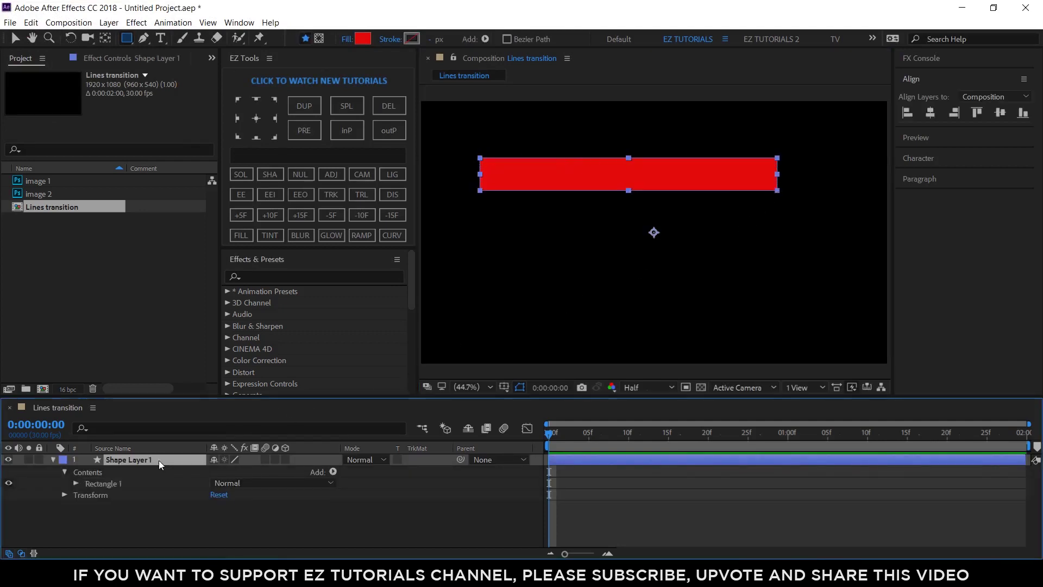
key(Return)
text(line)
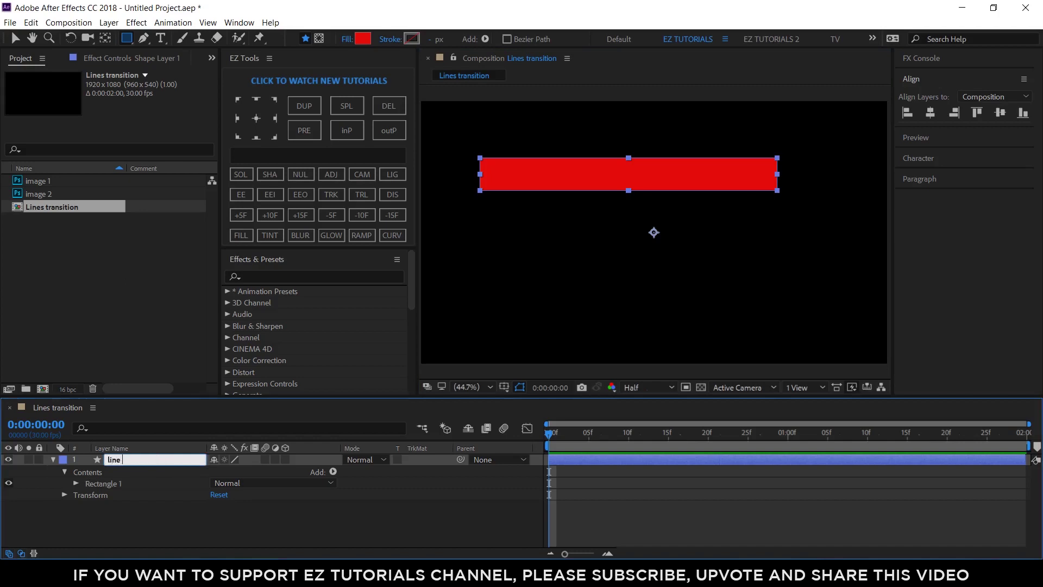
text( 1)
key(Return)
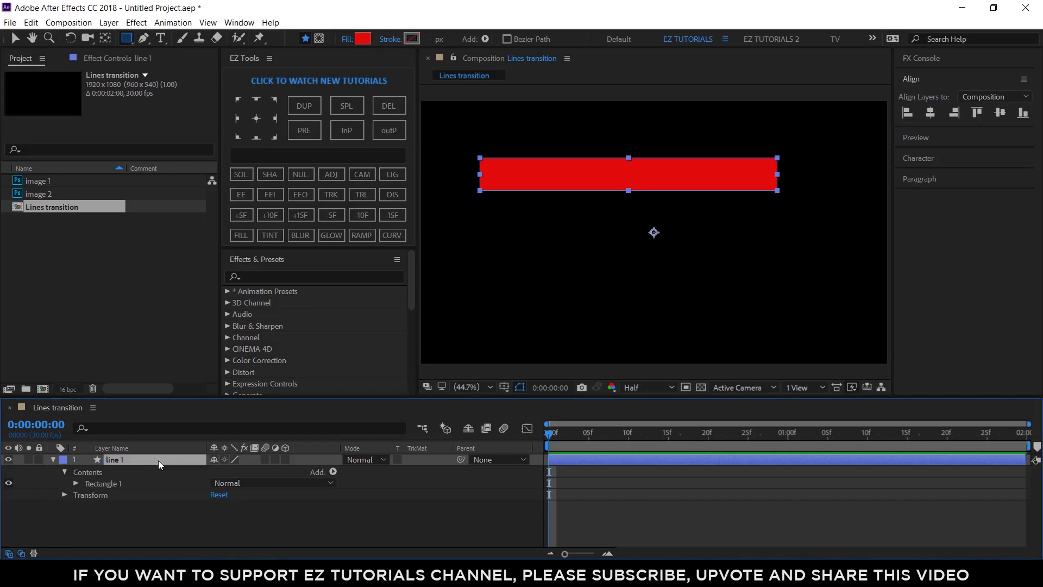
Set the rectangle path size to 1920 × 120
click(77, 483)
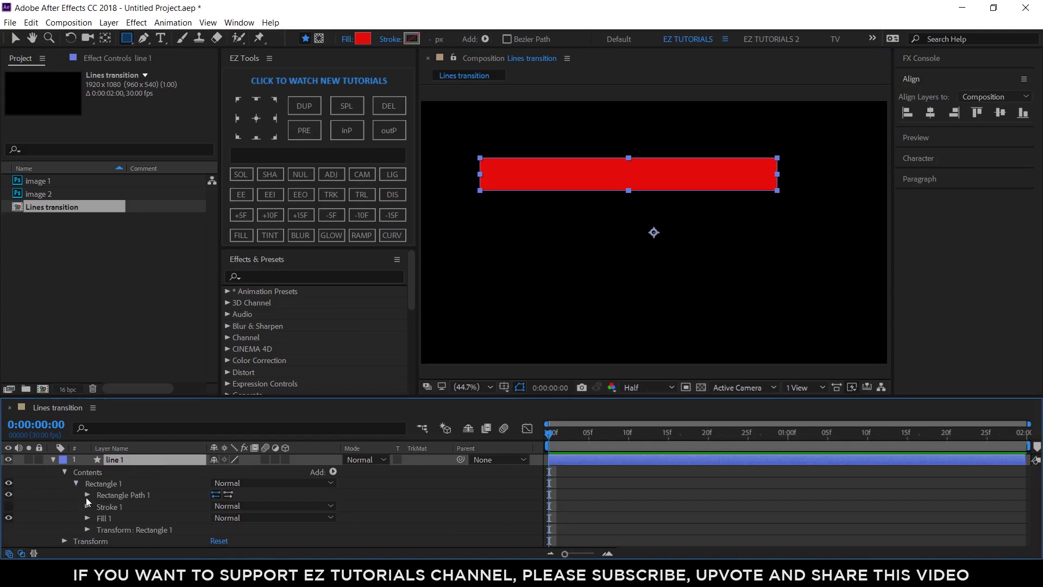
click(87, 496)
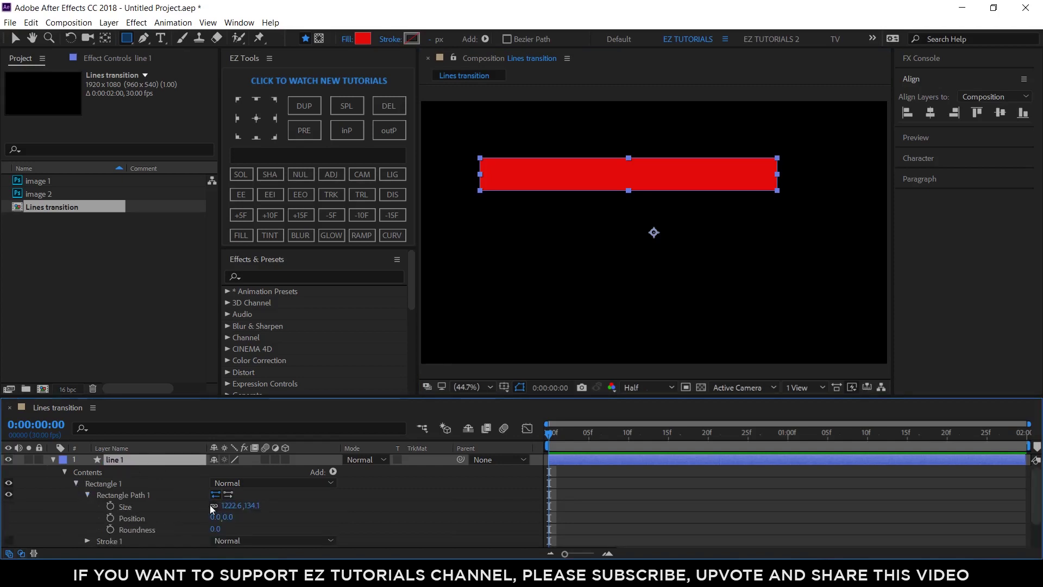
click(227, 506)
text(1920)
key(Tab)
text(12)
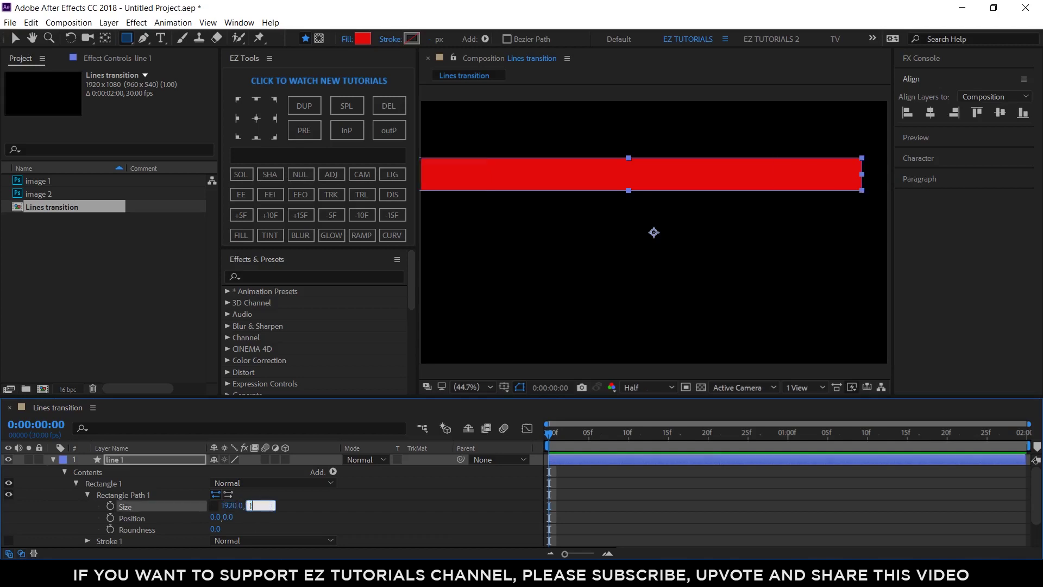
text(0)
key(Return)
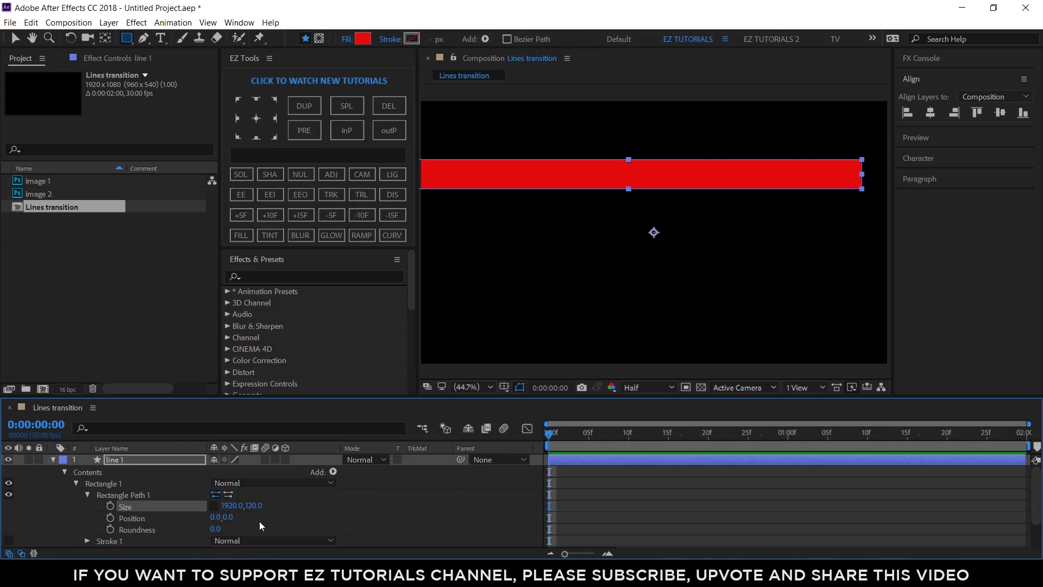
Center the bar's anchor point and align it to the comp's horizontal center and top edge
click(143, 461)
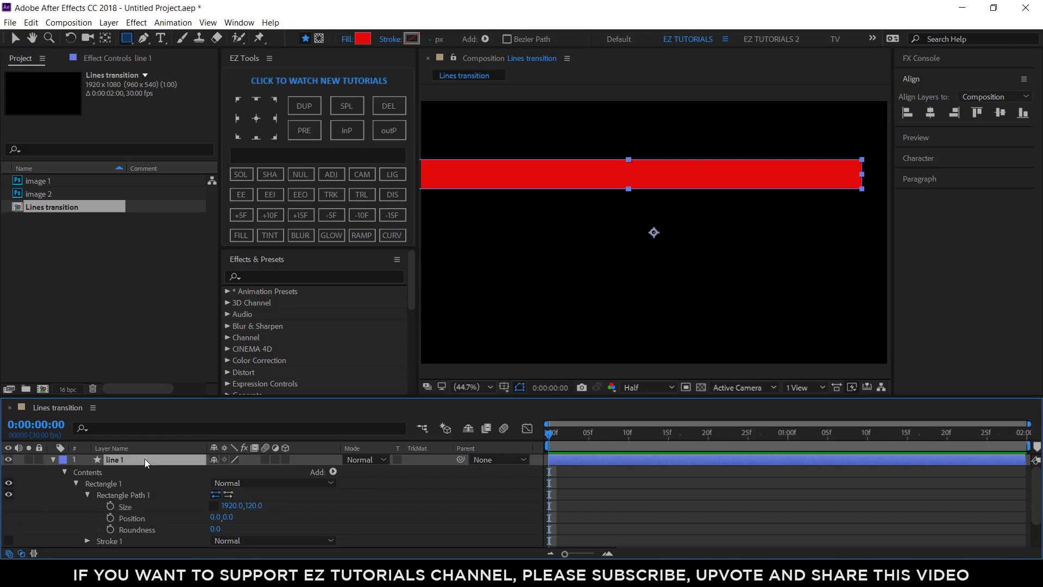
click(256, 118)
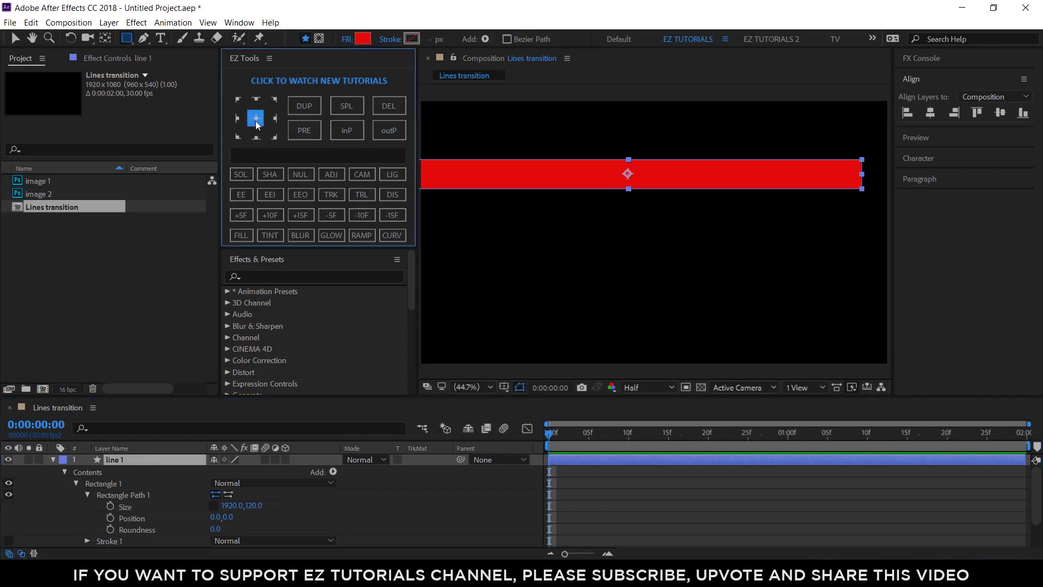
click(929, 114)
click(976, 112)
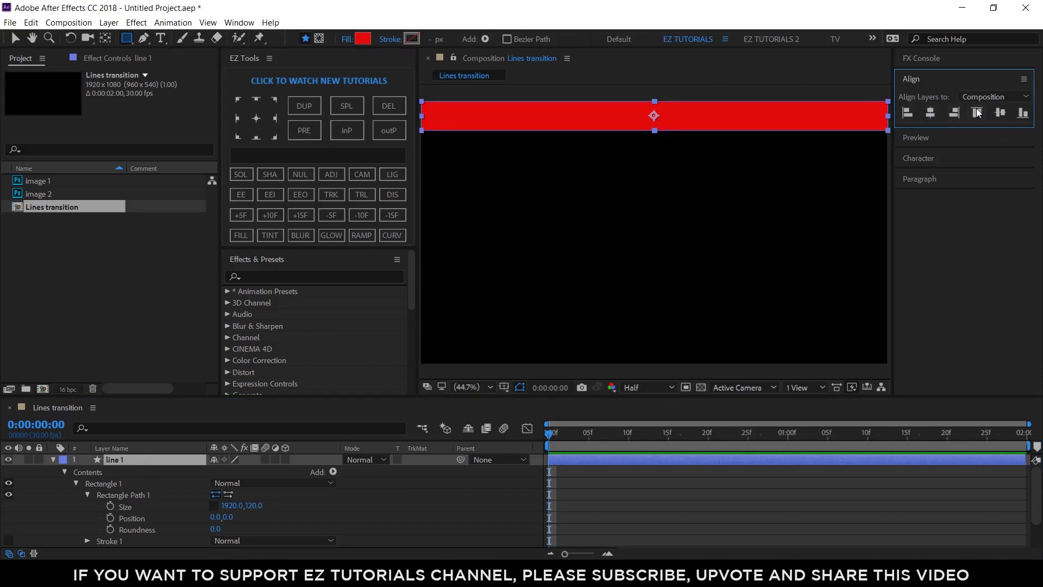
click(151, 461)
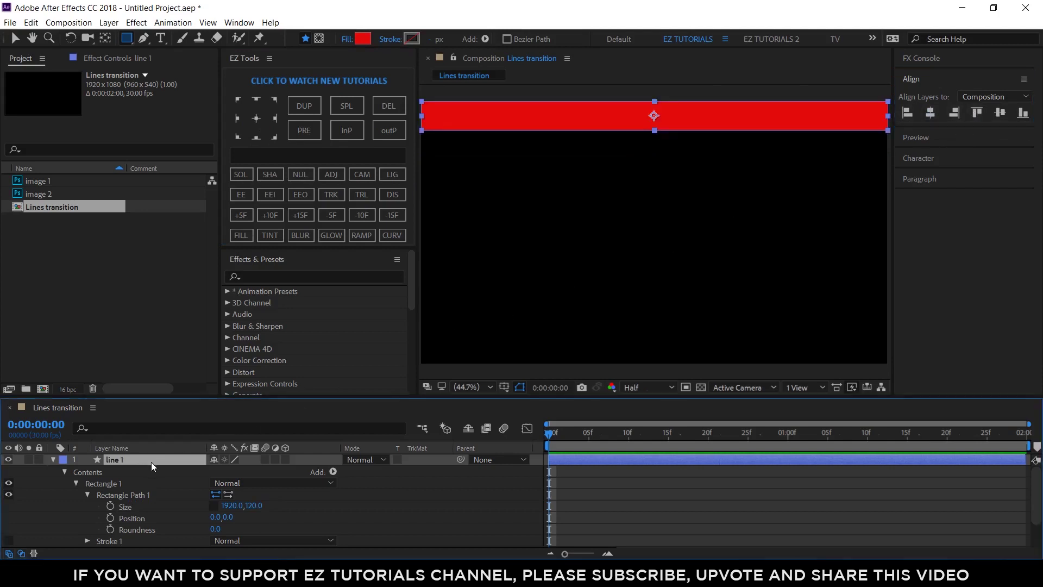
key(p)
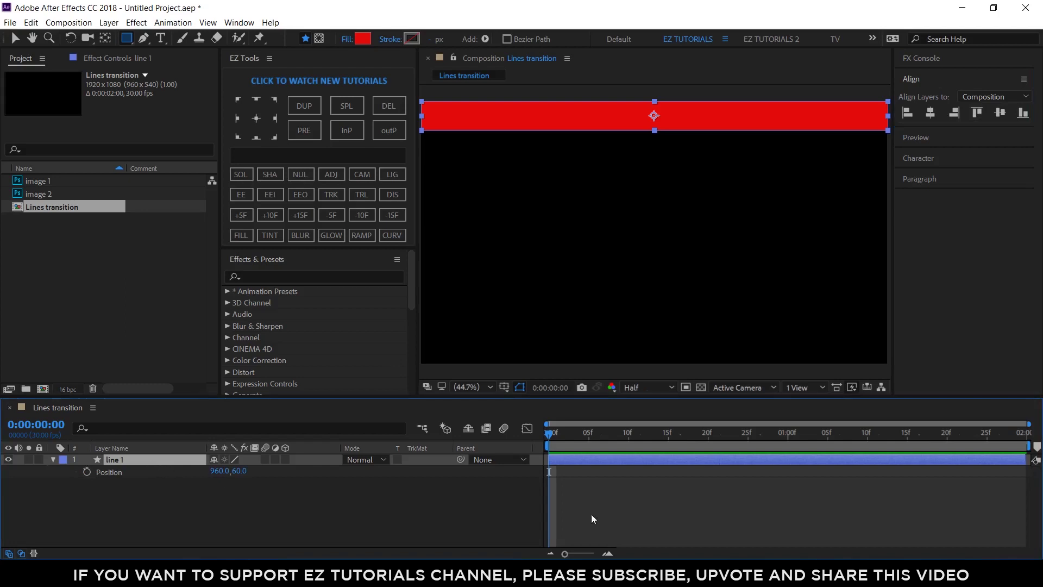
Keyframe line 1's Position from -960,60 at frame 0 to 960,60 at 1:05
click(827, 439)
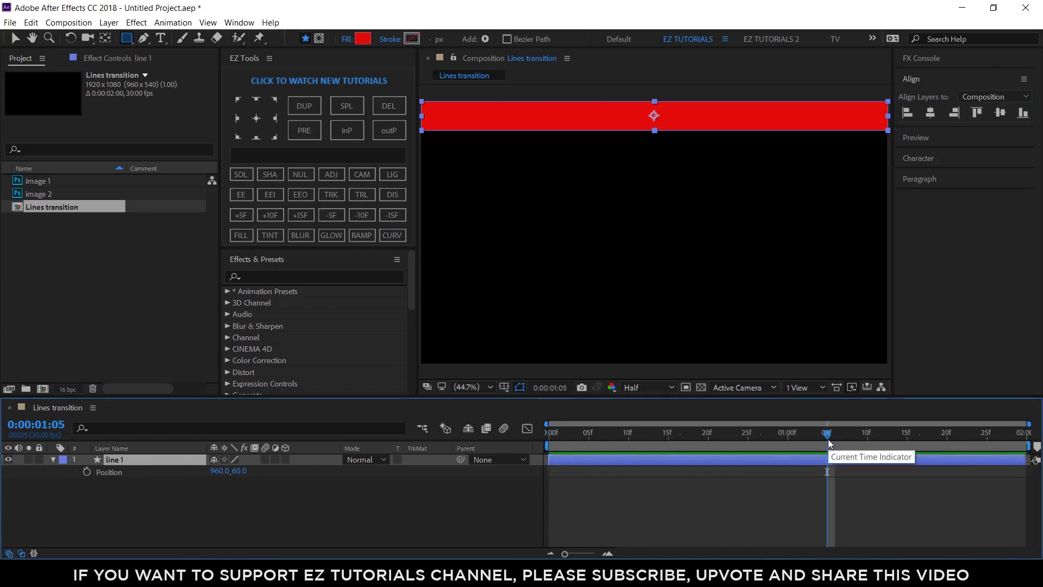
click(86, 472)
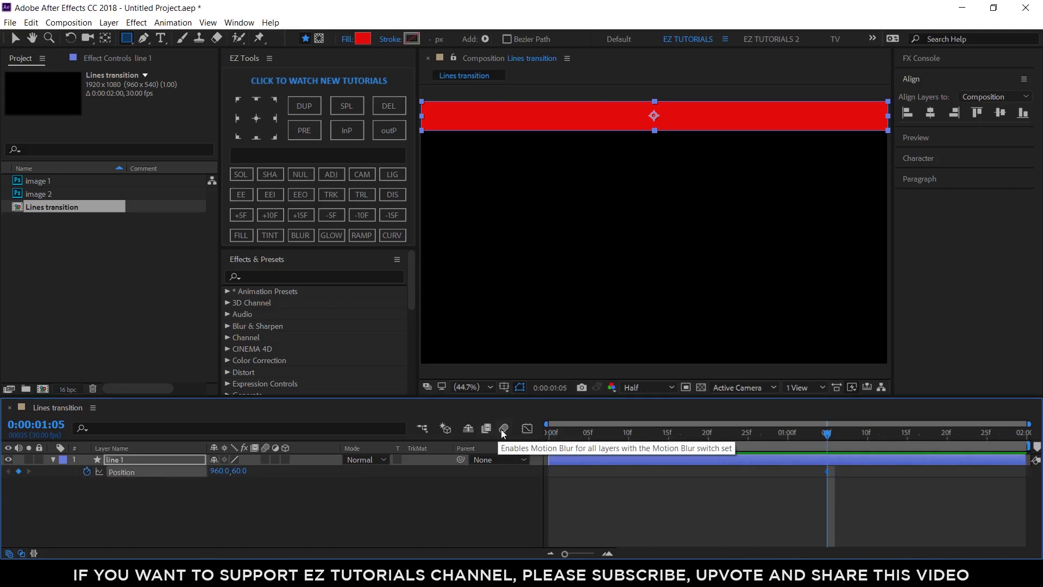
drag(566, 434, 541, 438)
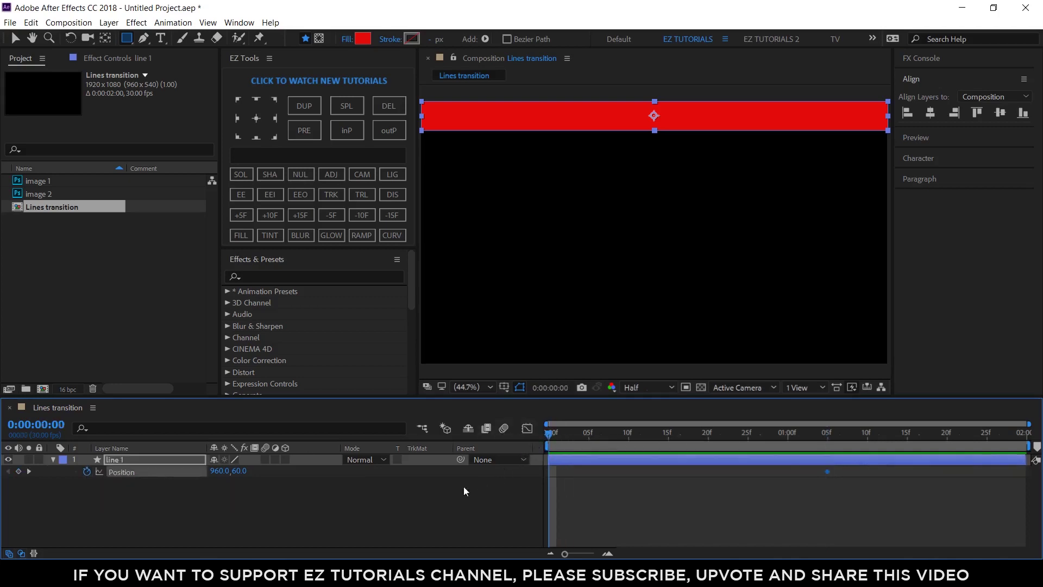
click(220, 472)
text(-960)
key(Return)
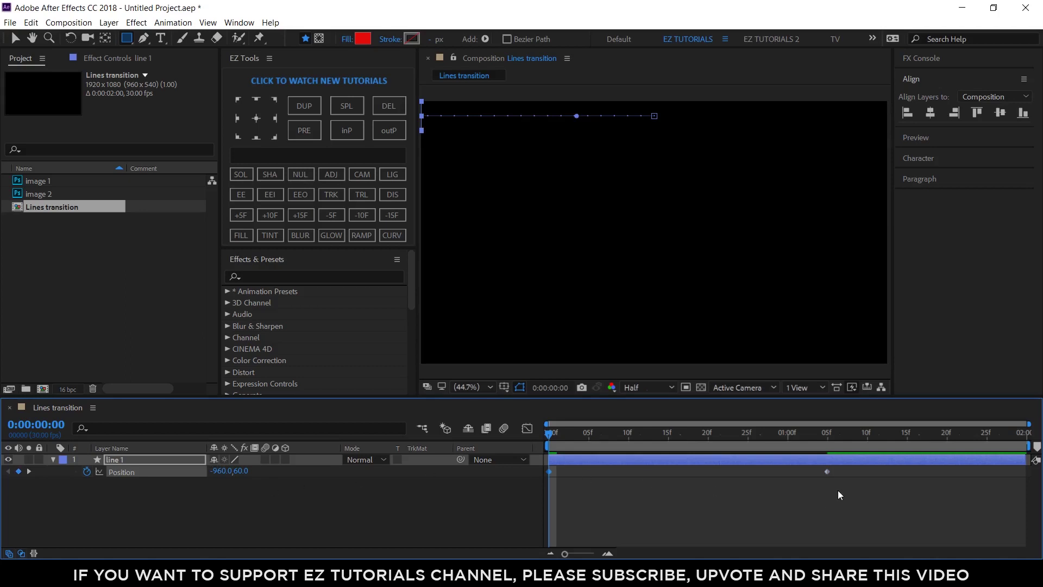
Apply easy ease to both Position keyframes and shape the speed graph for a fast start
drag(838, 489, 539, 465)
click(242, 193)
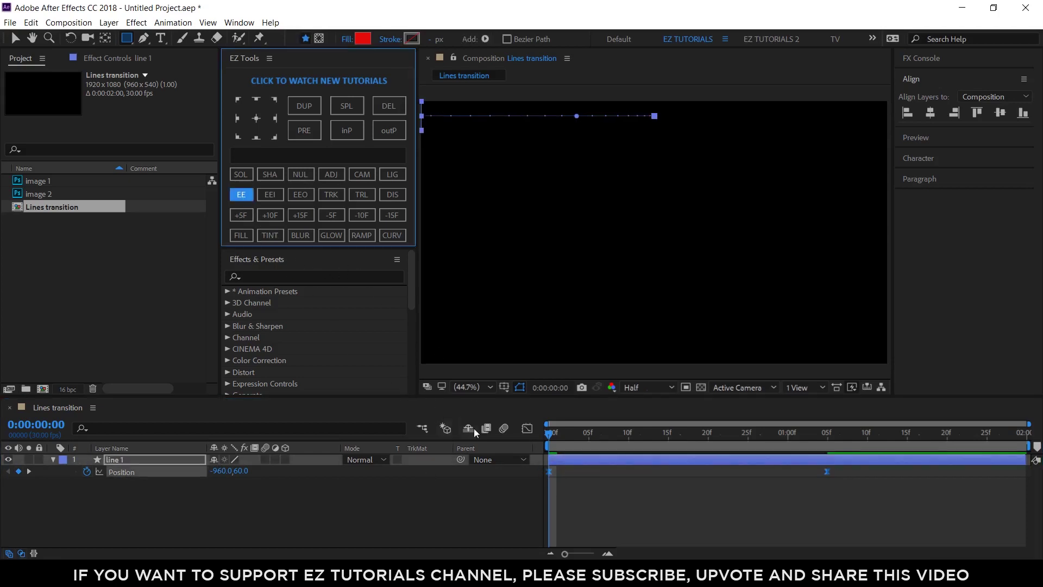
click(527, 429)
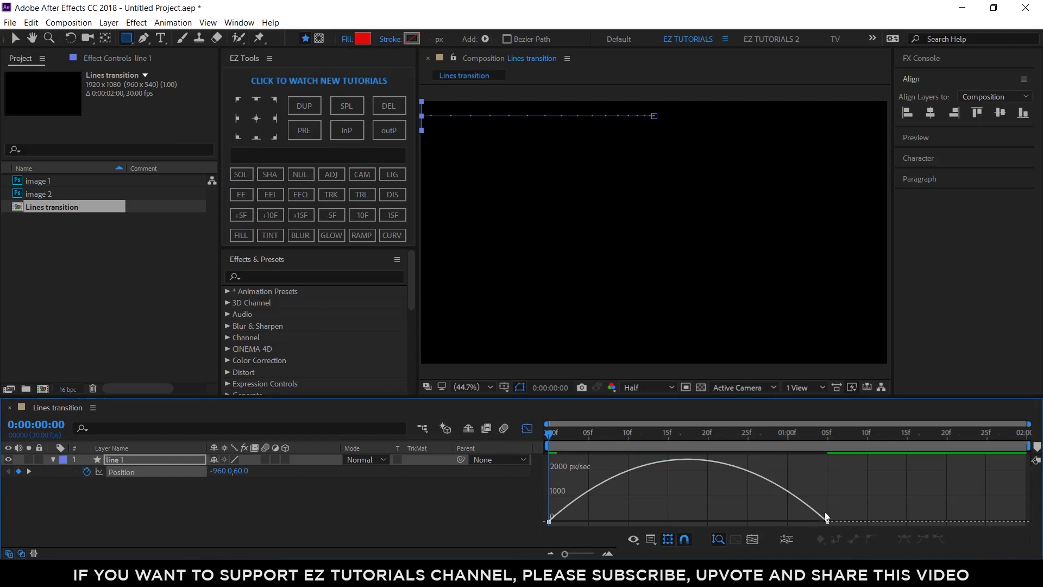
drag(821, 527, 617, 523)
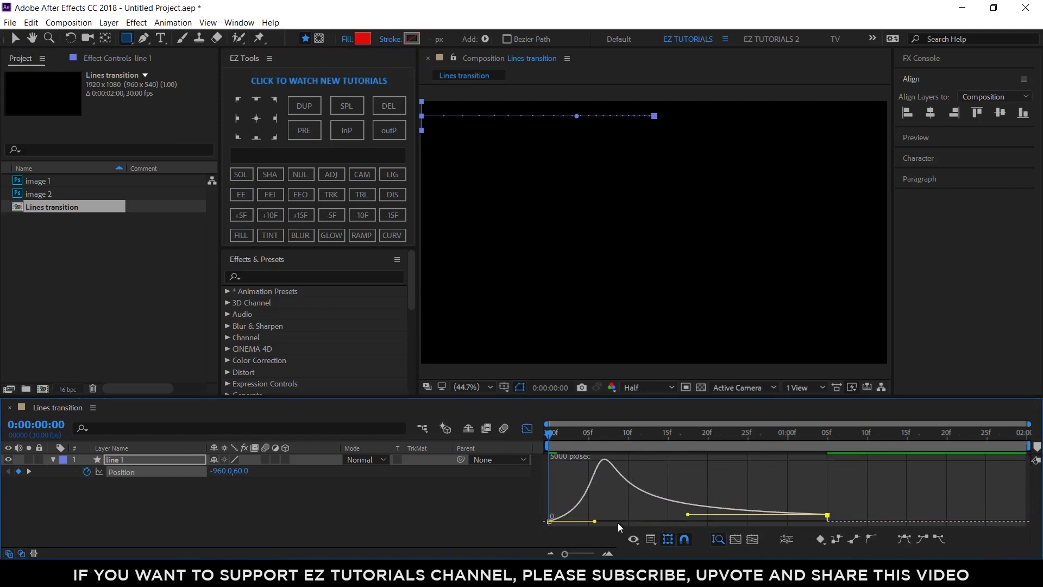
click(527, 429)
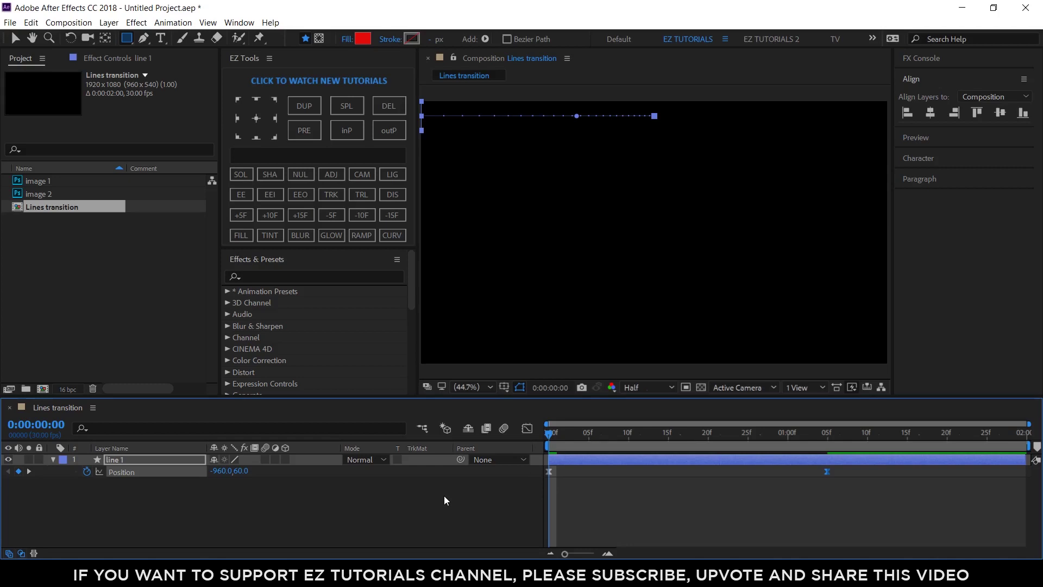
Add a Position expression keeping x from its own Position, with y = (index*120) - 60 and [x,y]
alt+click(88, 472)
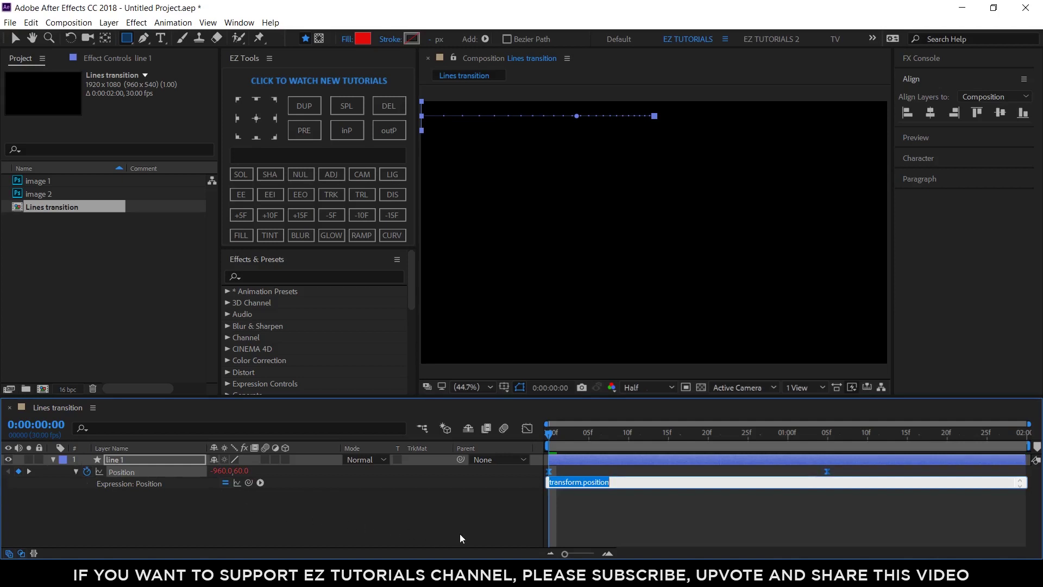
text(x)
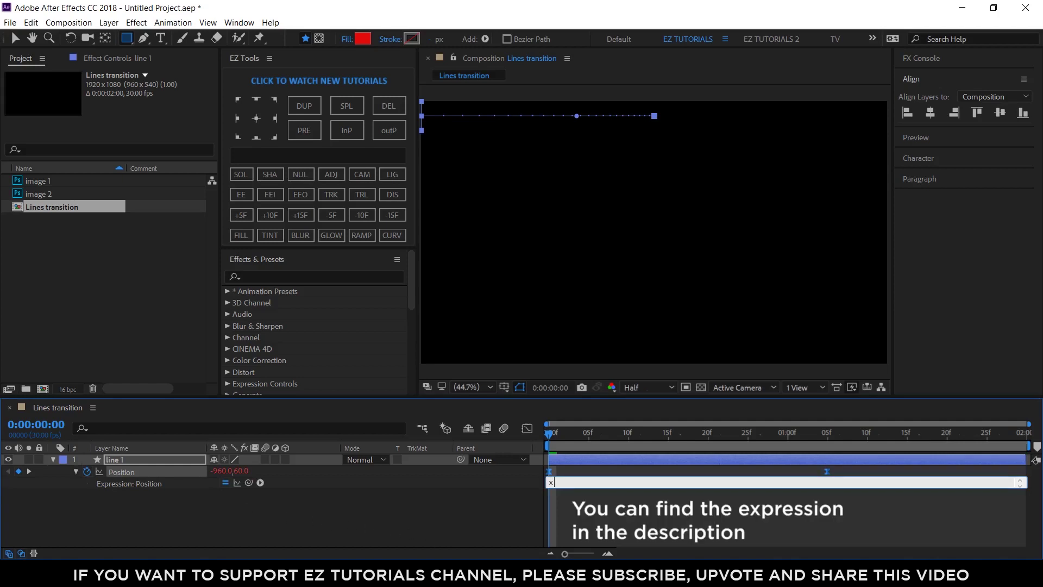
text(=)
drag(249, 482, 226, 477)
text(;)
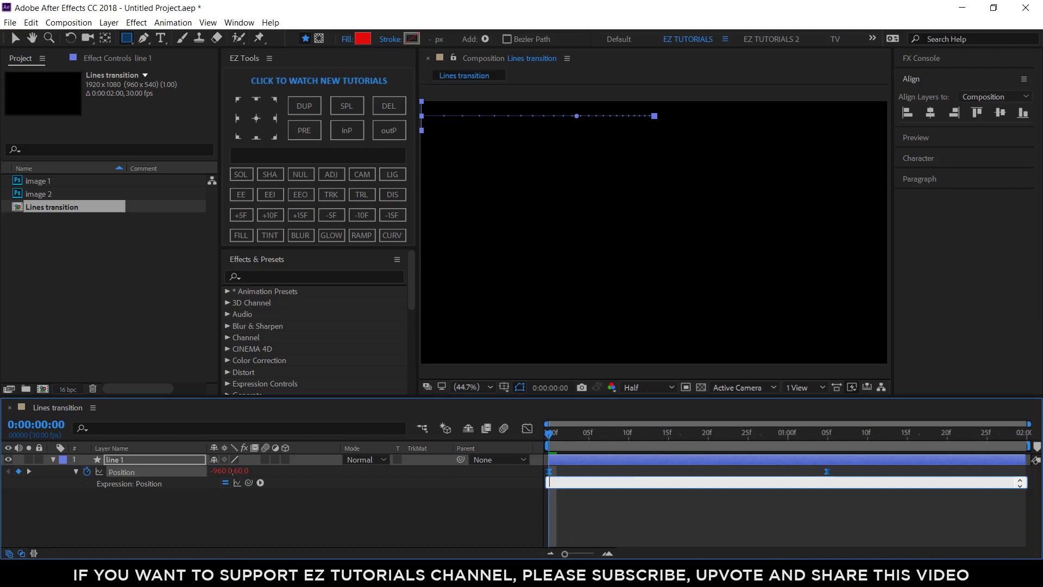
key(Return)
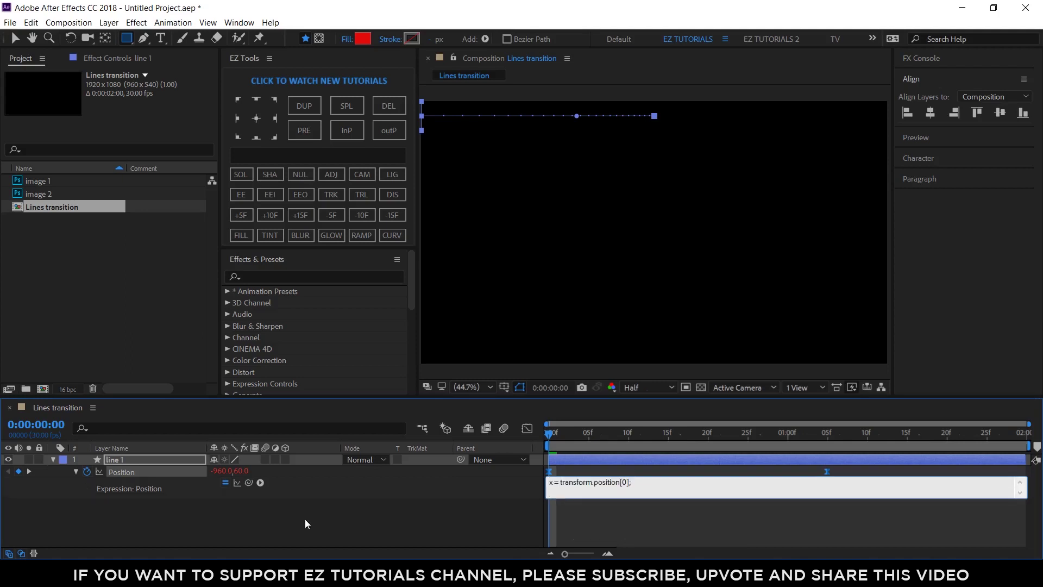
text(y = (index)
text(*120)
text(- 60;)
key(Return)
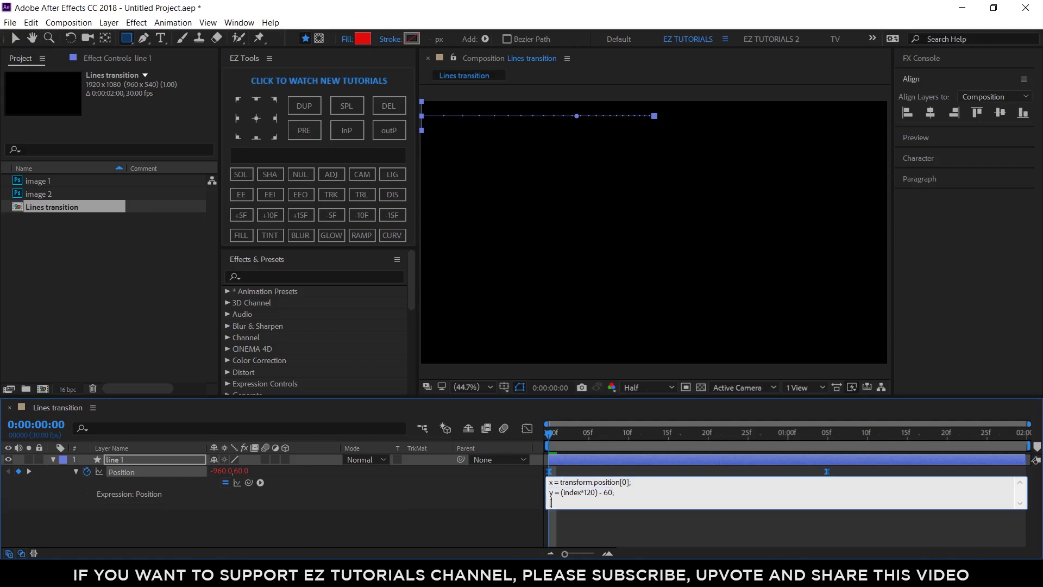
text(x,y)
Keyframe line 1's unlinked Scale from 100,90% at the start to 100,101% at 1:05
click(520, 522)
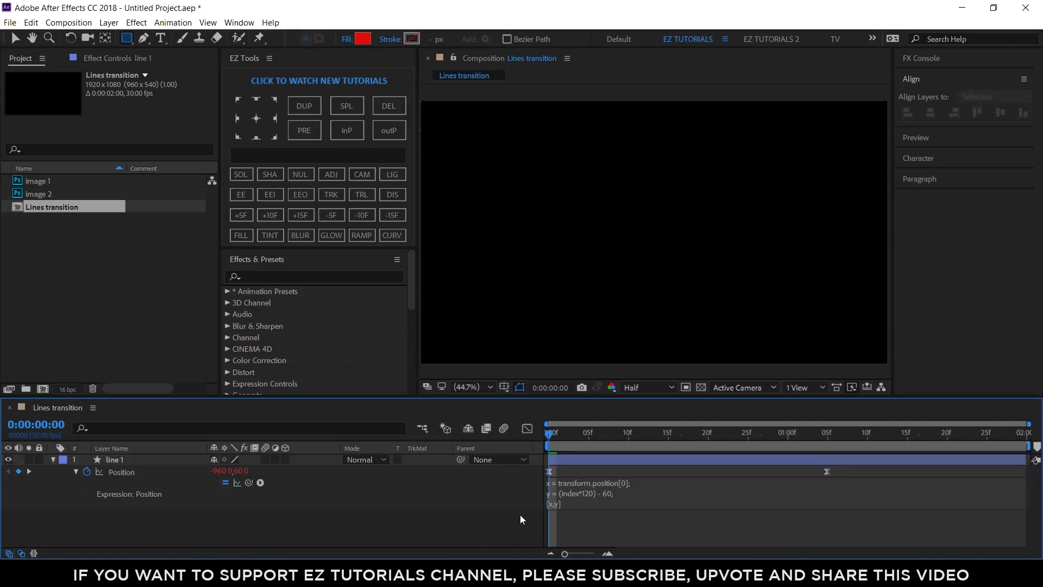
click(108, 460)
key(s)
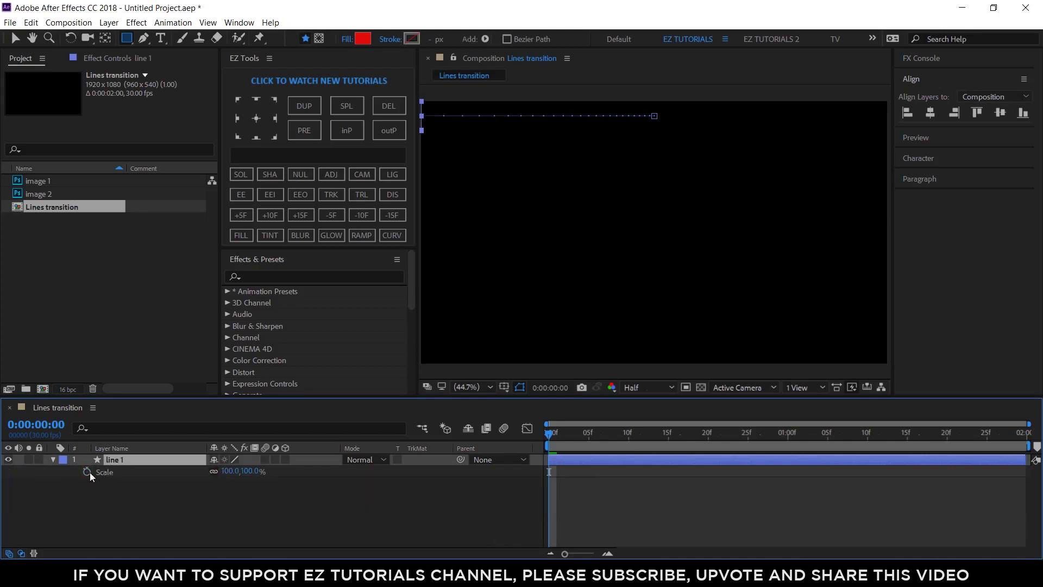
click(89, 471)
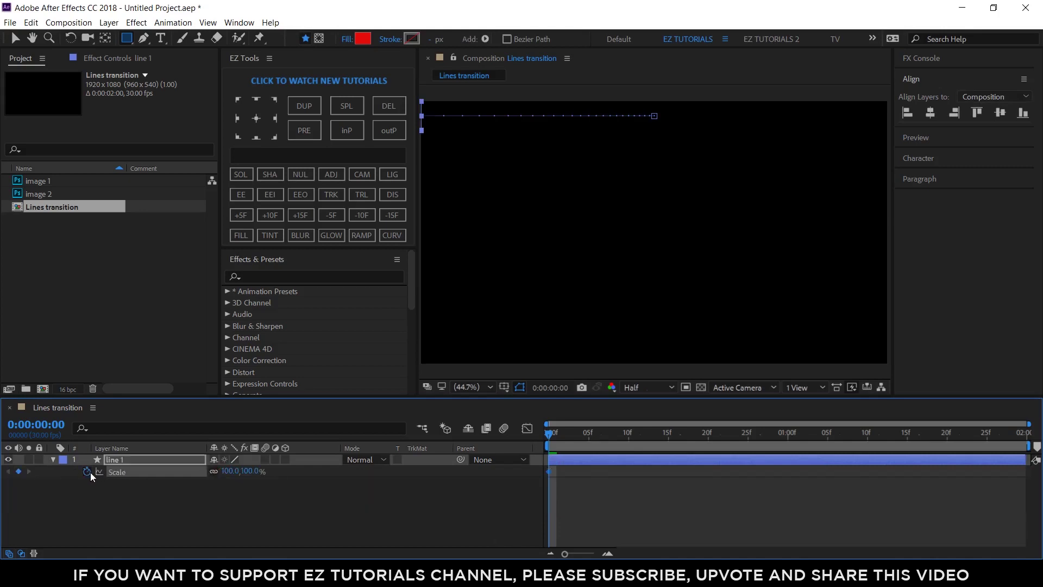
click(214, 471)
text(90.)
click(827, 445)
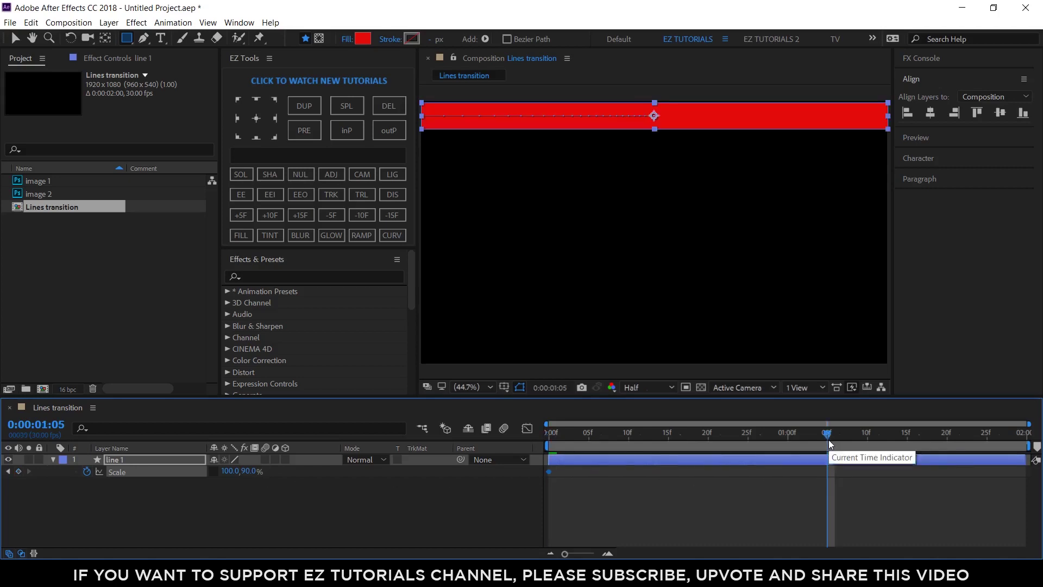
click(248, 472)
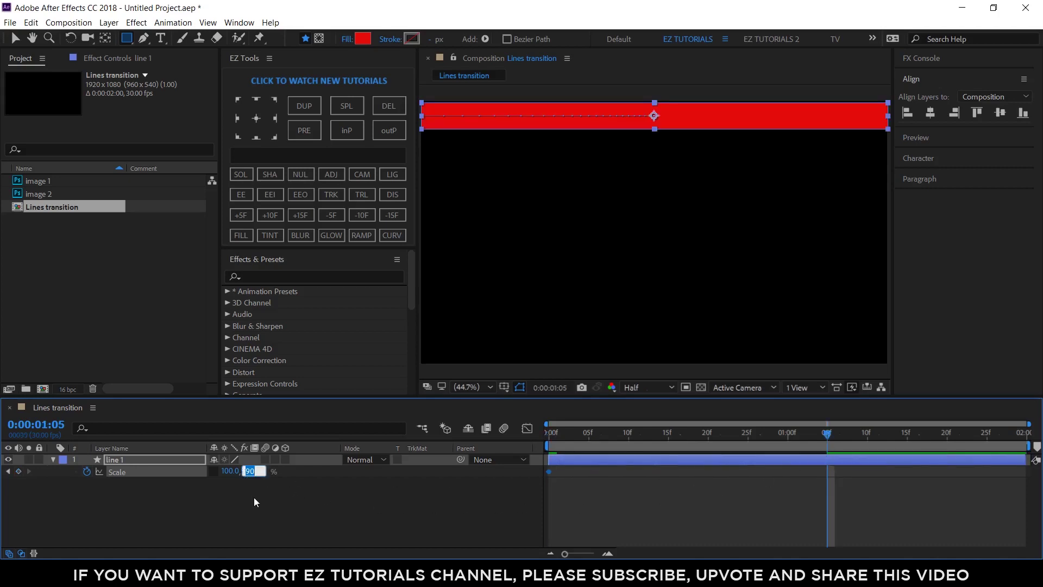
text(101)
key(Return)
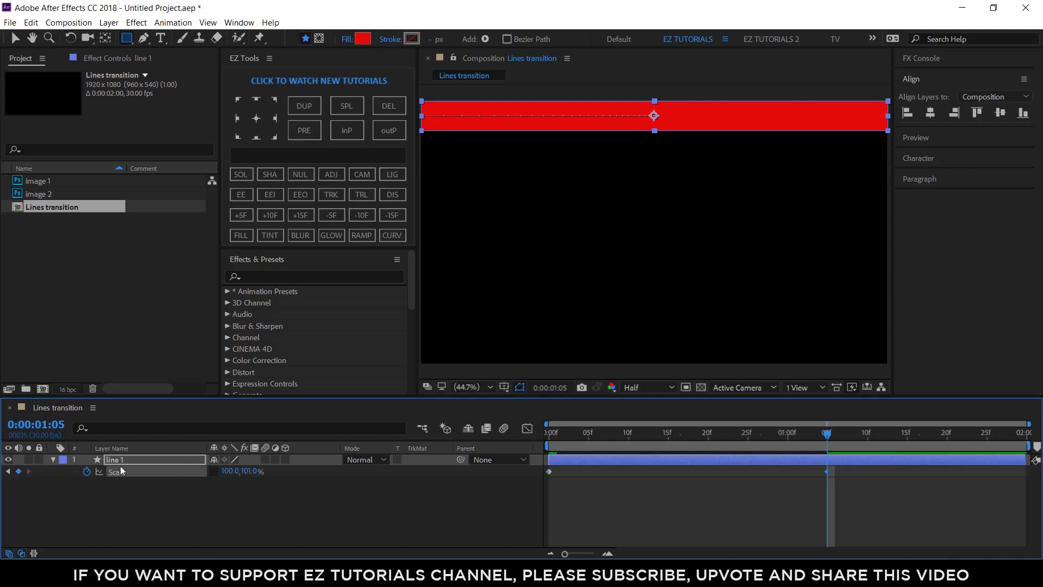
Duplicate line 1 eight times to create line 1 through line 9, then deselect all layers
click(53, 460)
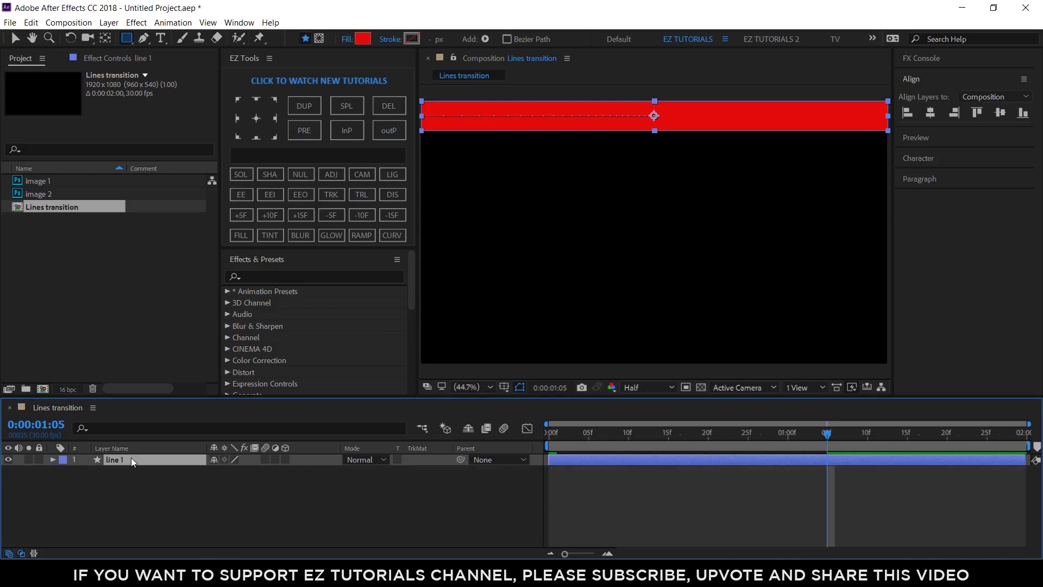
click(309, 109)
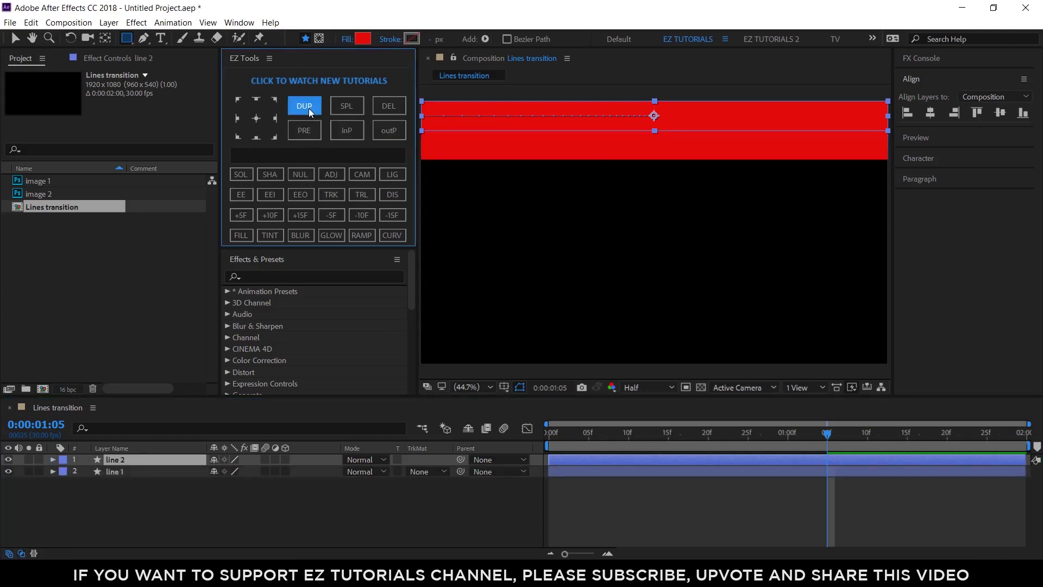
click(308, 109)
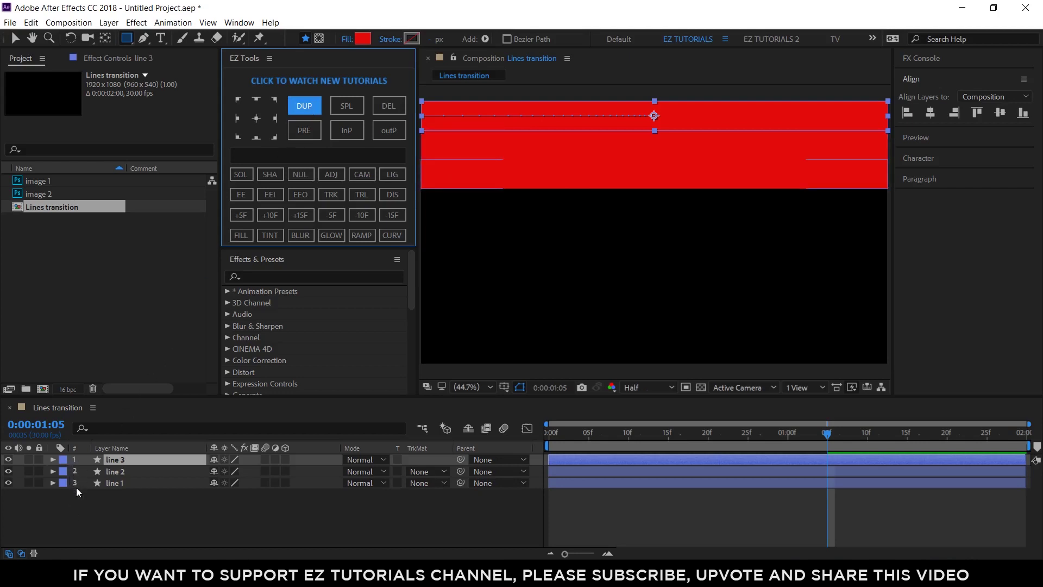
click(300, 108)
click(299, 105)
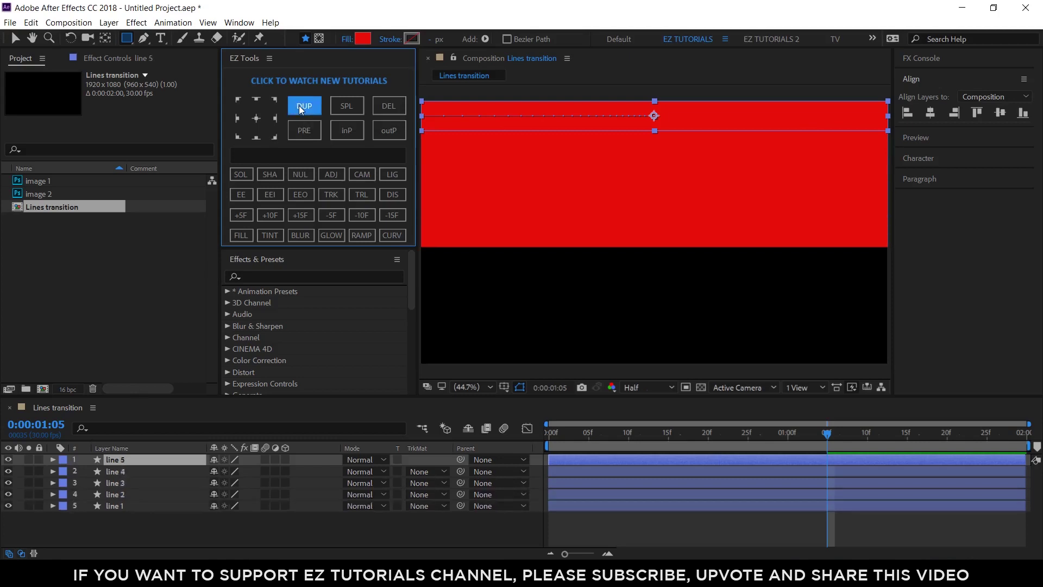
click(299, 105)
click(298, 105)
click(299, 106)
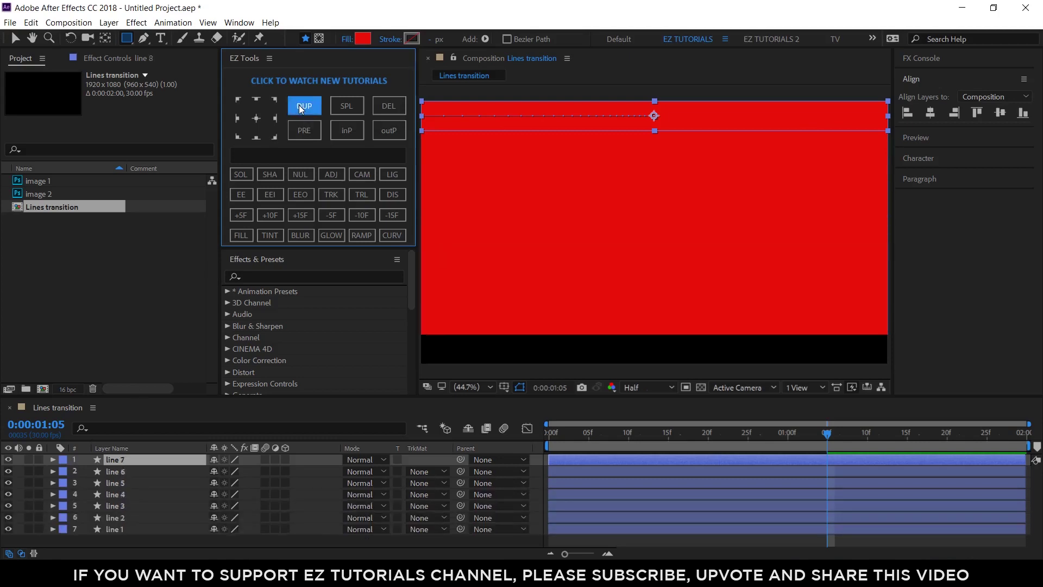
click(299, 105)
key(ctrl+shift+a)
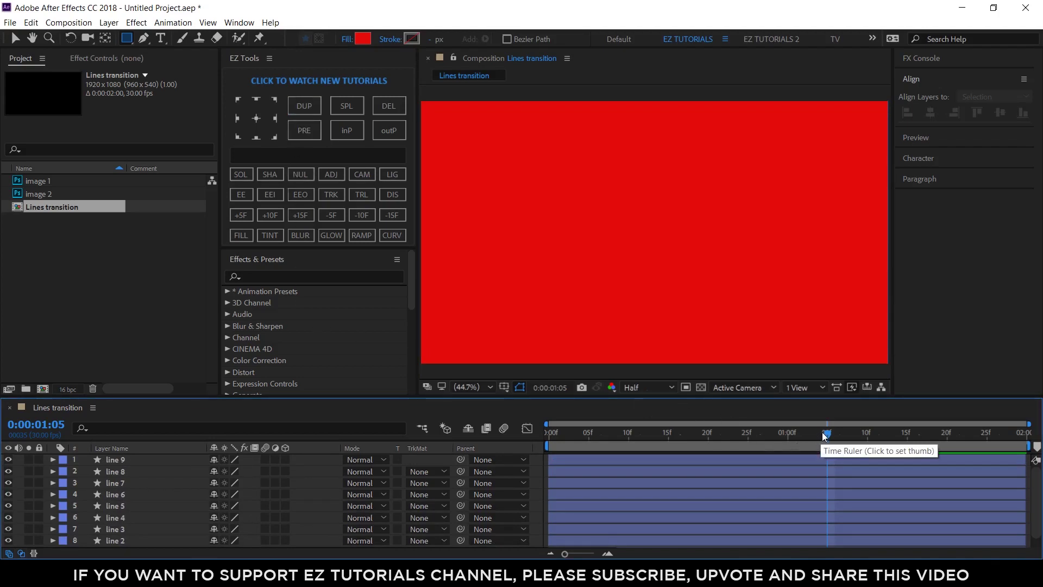
Offset the line layers' start times in the timeline so the bars slide in staggered
drag(824, 434, 613, 437)
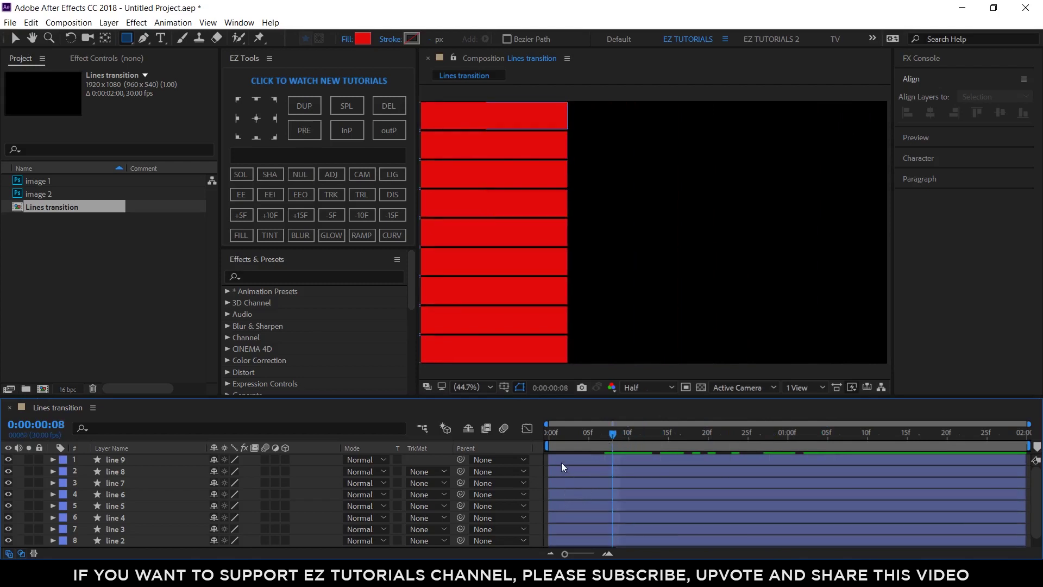
drag(561, 462, 604, 546)
scroll(599, 511, down, 1)
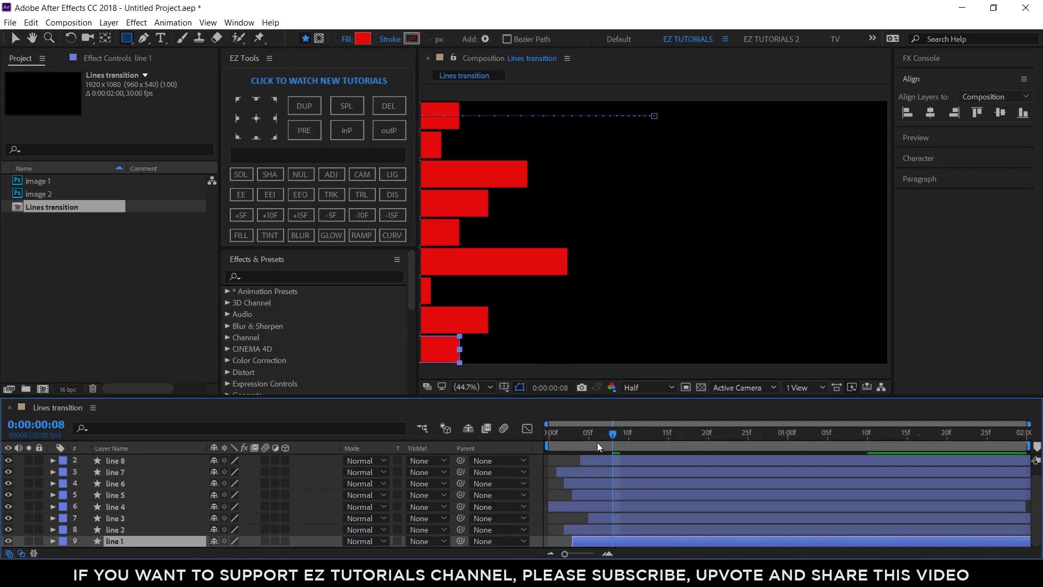
drag(612, 440, 867, 439)
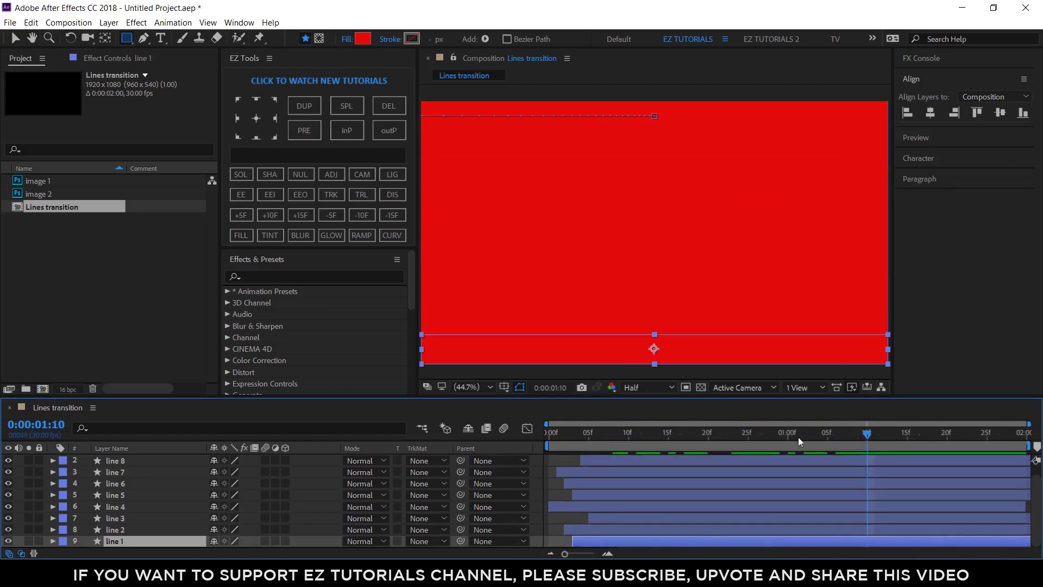
Create a 1920×1080, 30 fps composition named 'Slideshow' with a 4-second duration
click(43, 389)
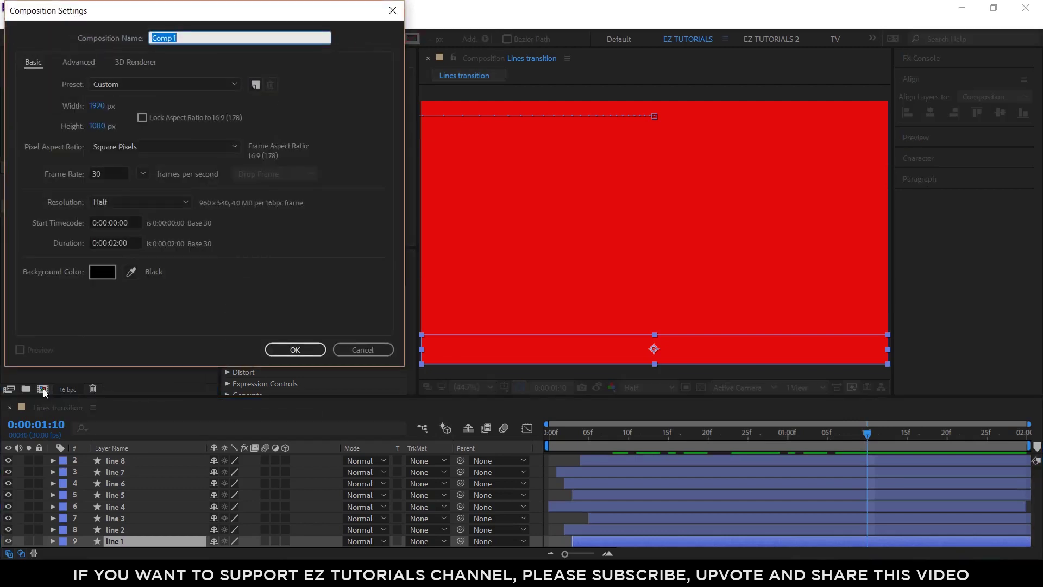
text(Slideshow)
click(115, 243)
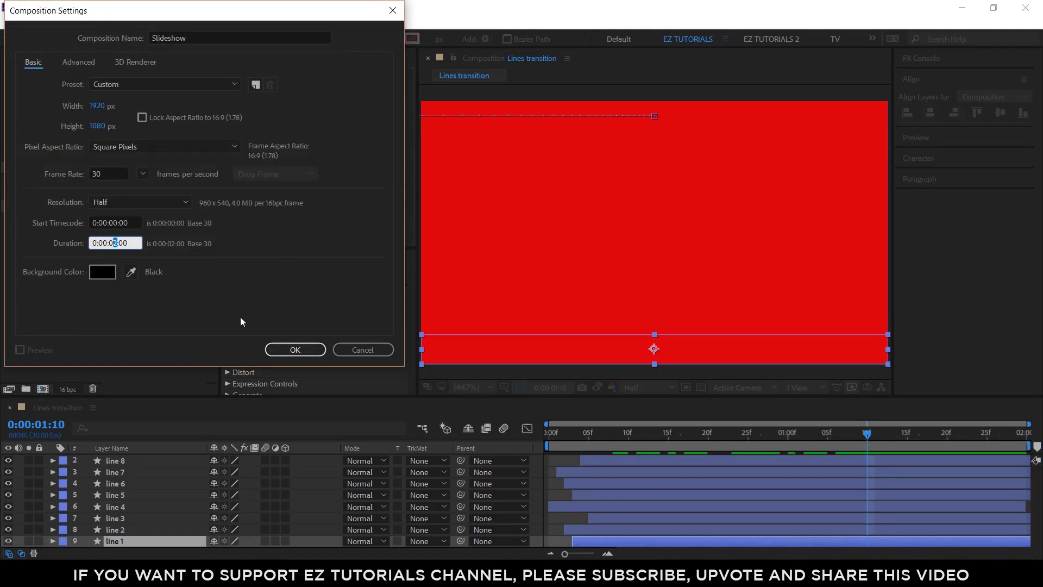
text(4)
click(281, 351)
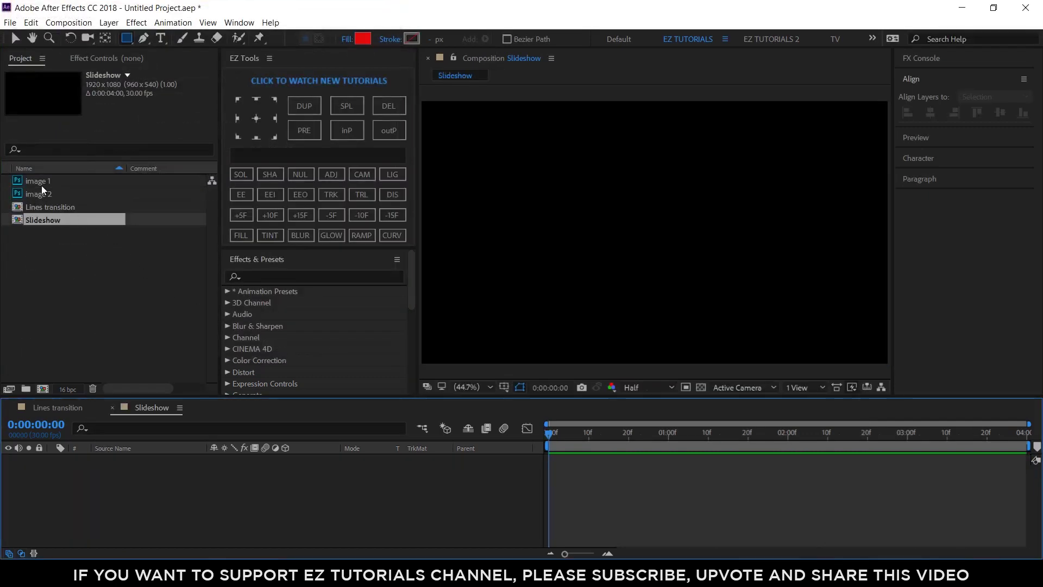
Stack Lines transition over Image 1 and Image 2 in Slideshow, select Lines and Image 1, time 1:00
click(41, 185)
shift+click(38, 194)
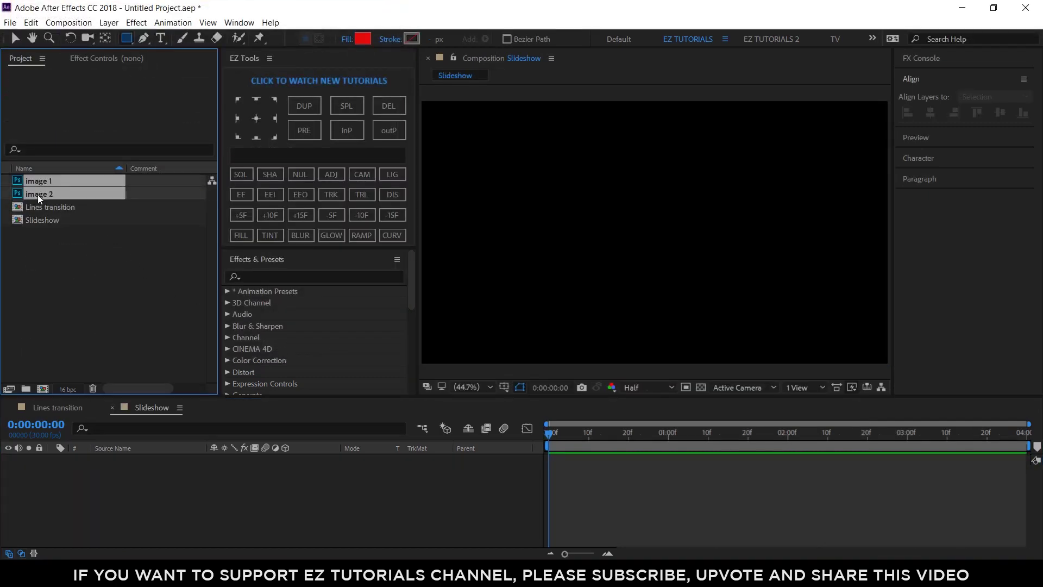
drag(37, 194, 89, 484)
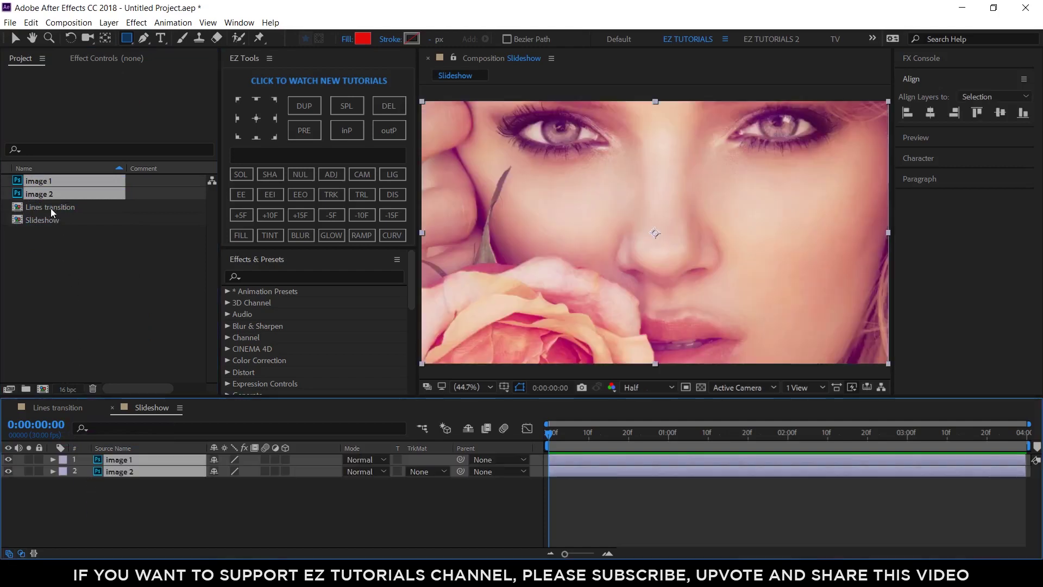
drag(50, 207, 98, 461)
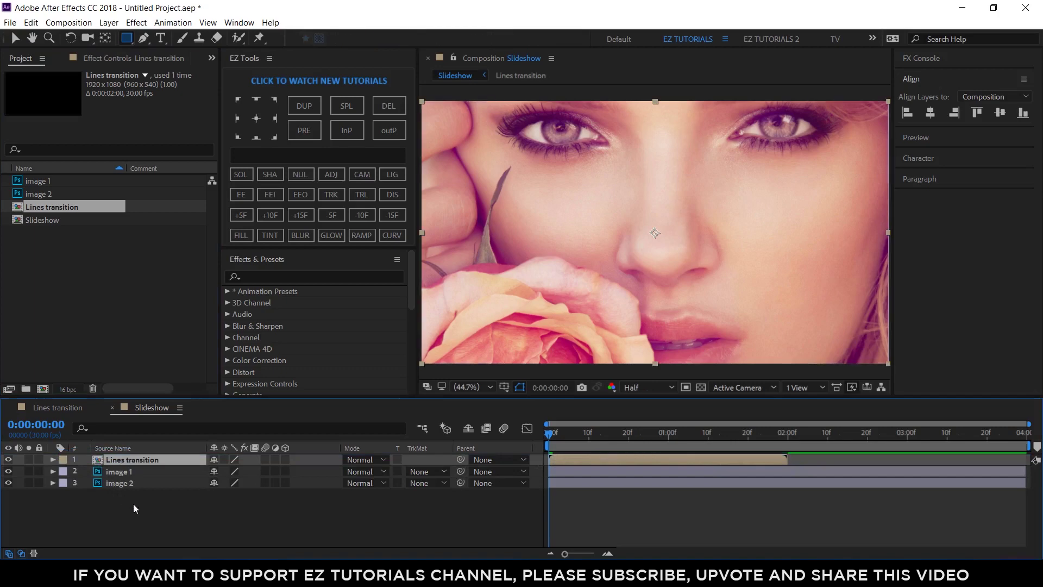
click(581, 472)
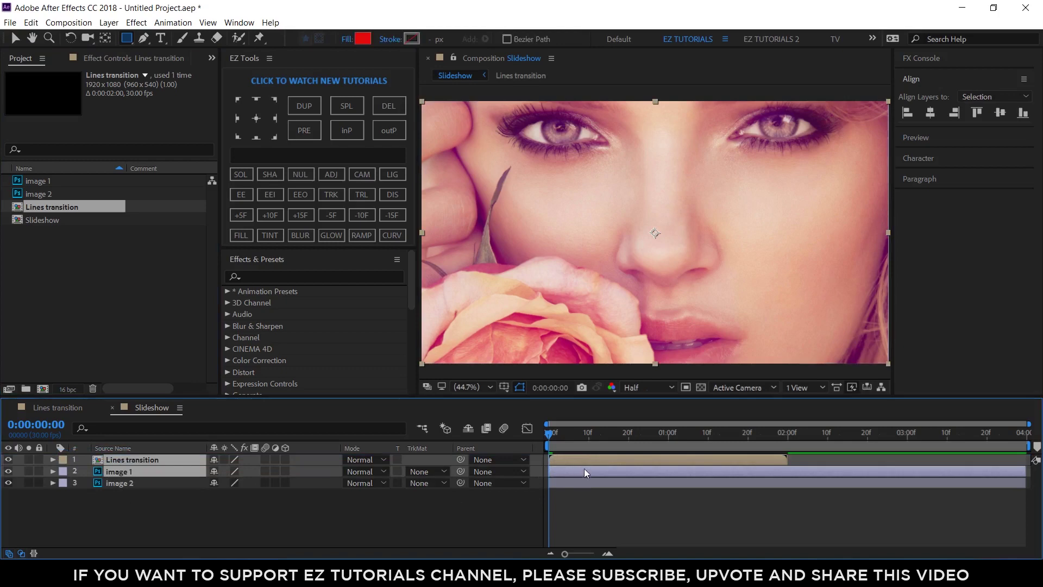
click(670, 438)
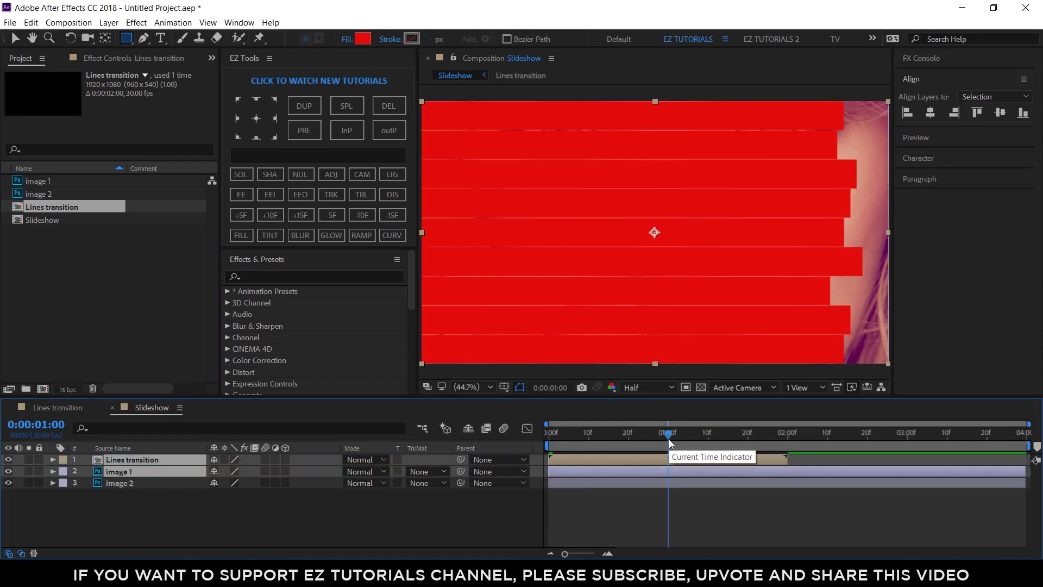
Start the selected layers at 1:00 and give image 1 an Alpha Matte from Lines transition
click(341, 131)
drag(687, 438, 749, 453)
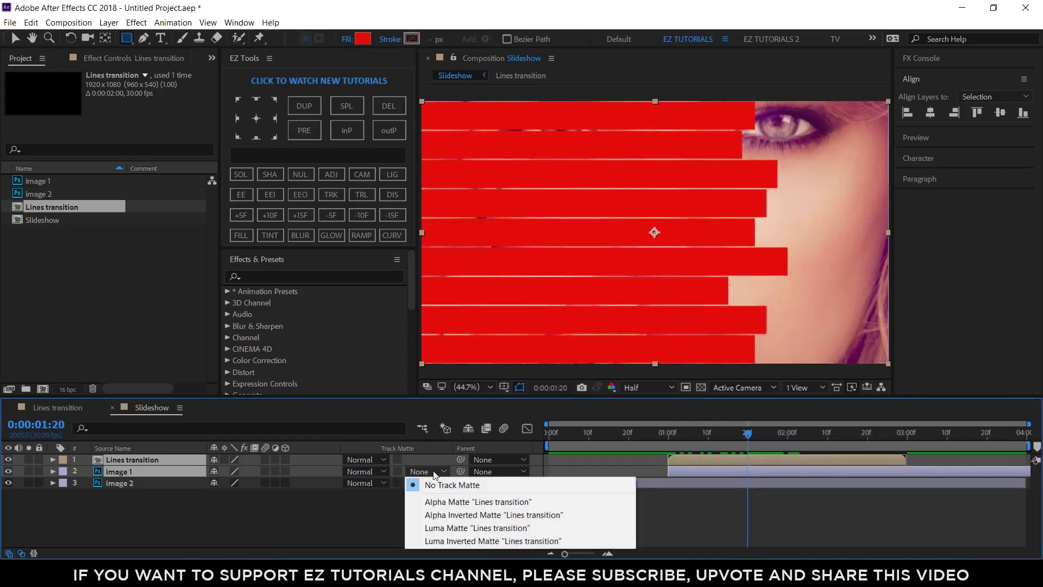
click(428, 483)
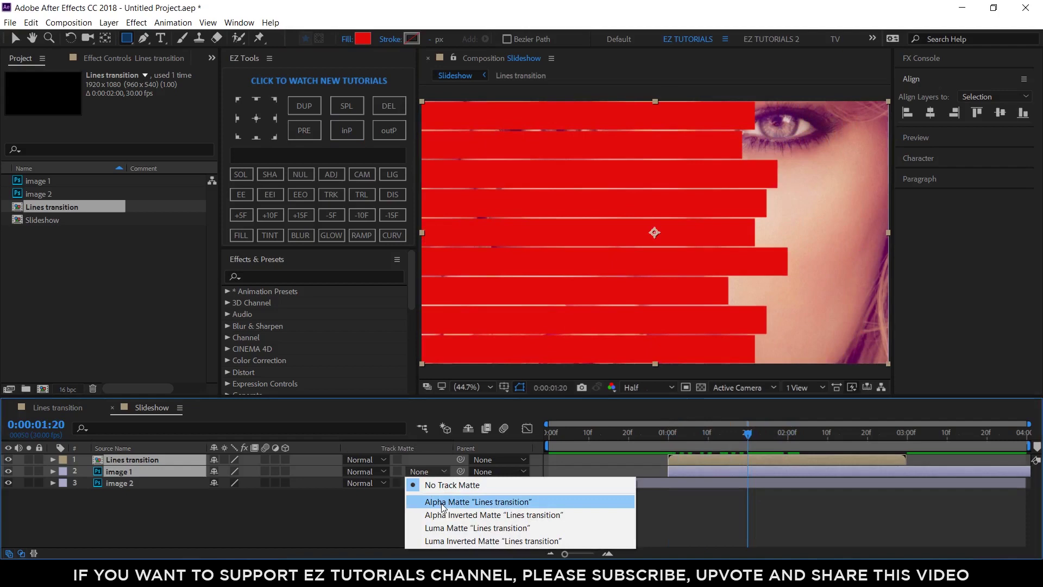
click(442, 502)
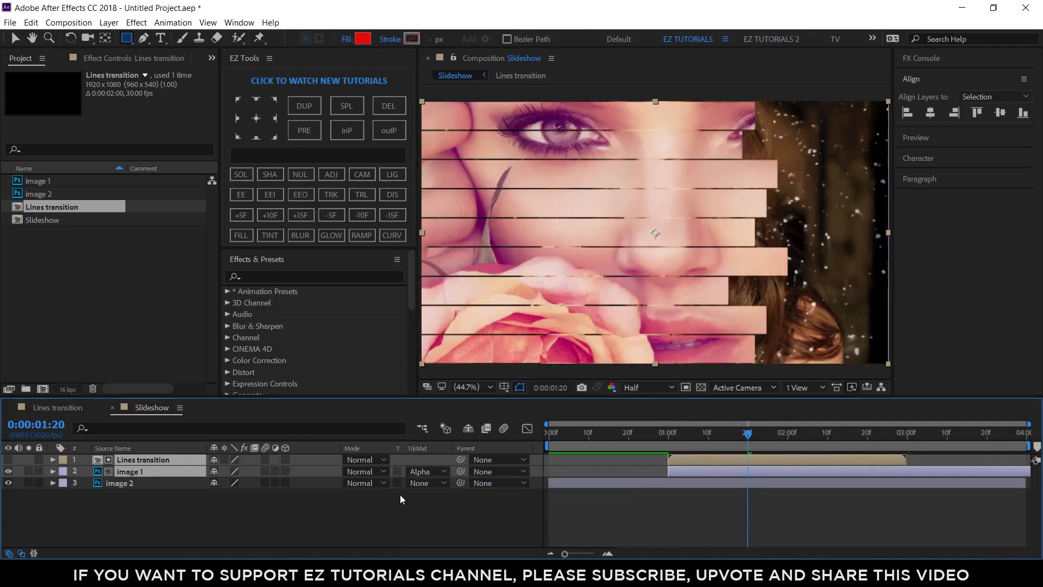
Duplicate the Lines transition and image 1 pair and start the copies at 1:10
click(302, 105)
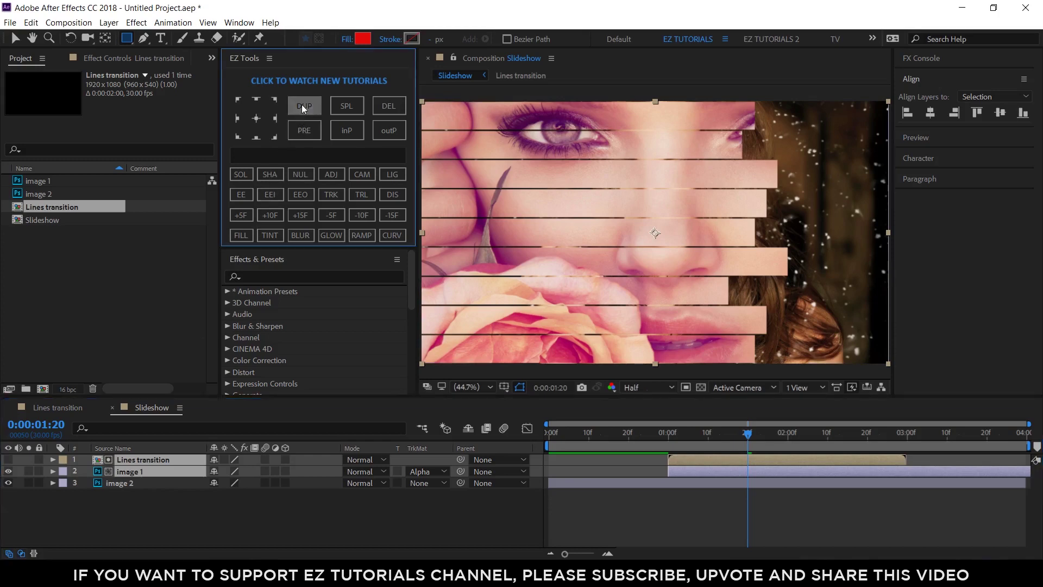
click(708, 441)
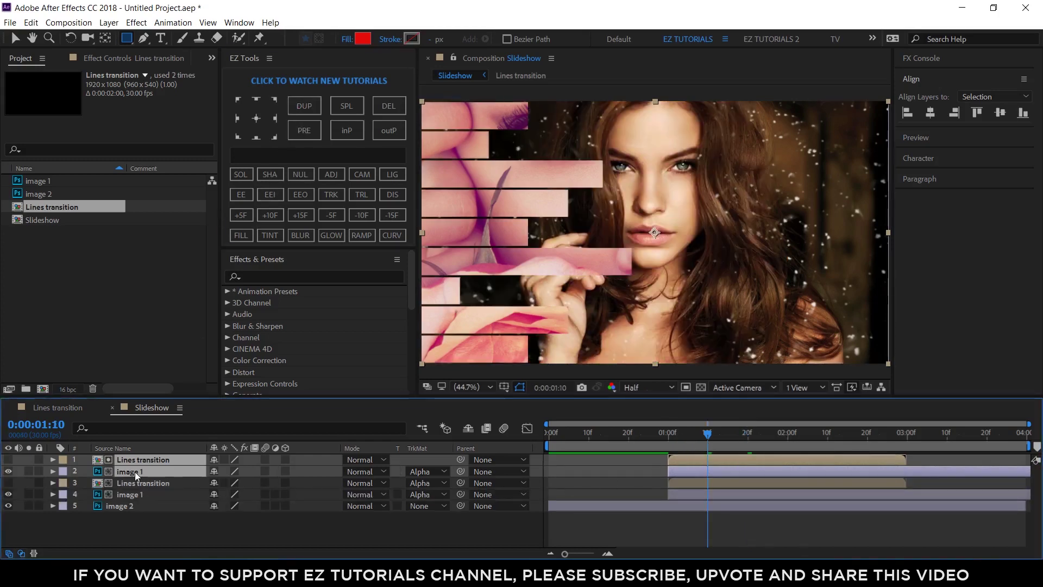
click(357, 132)
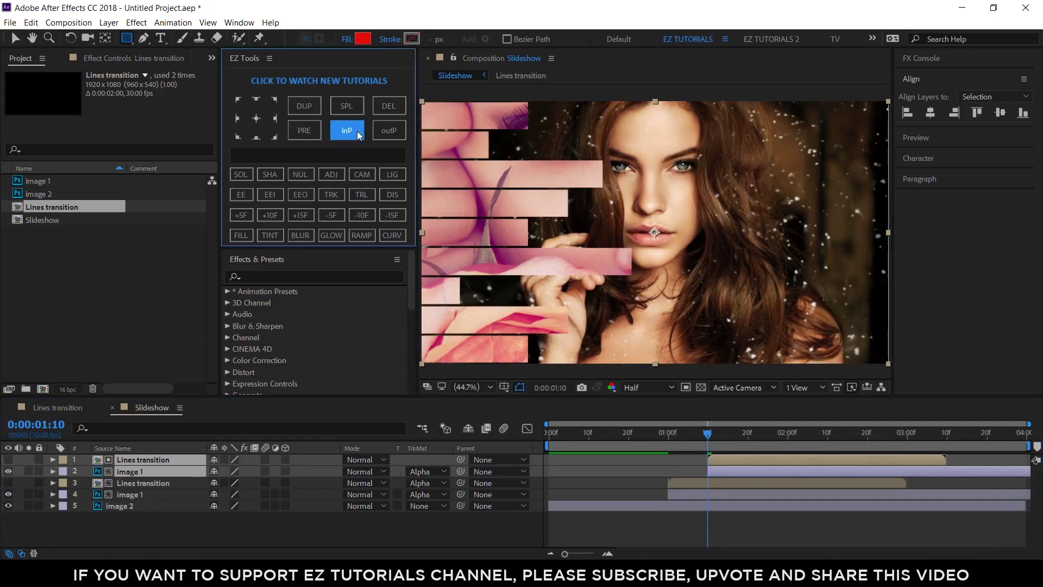
Apply Brightness & Contrast to the lower image 1 copy with Brightness 60
click(706, 494)
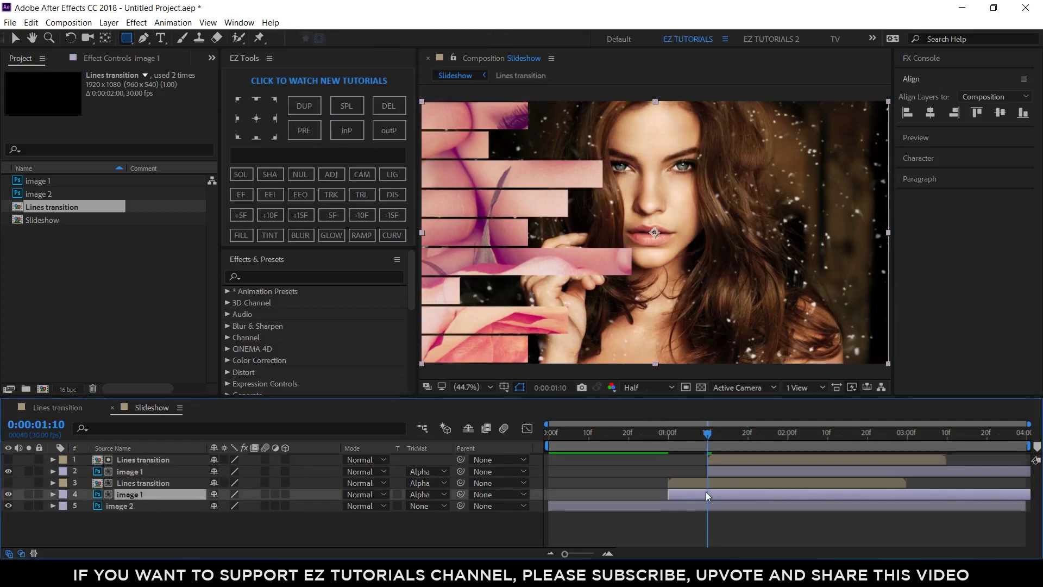
click(291, 276)
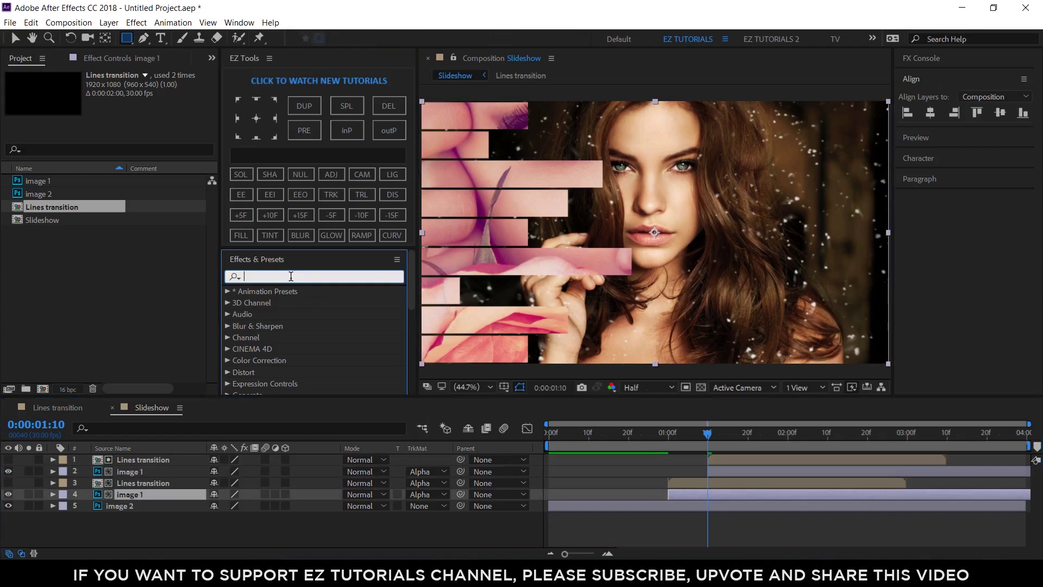
text(bri)
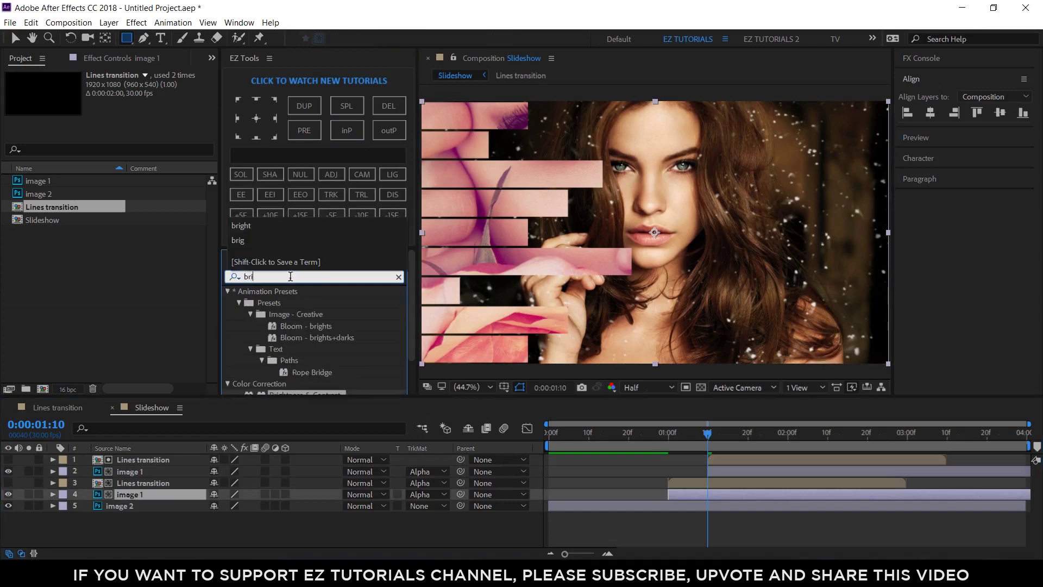
text(ghtne)
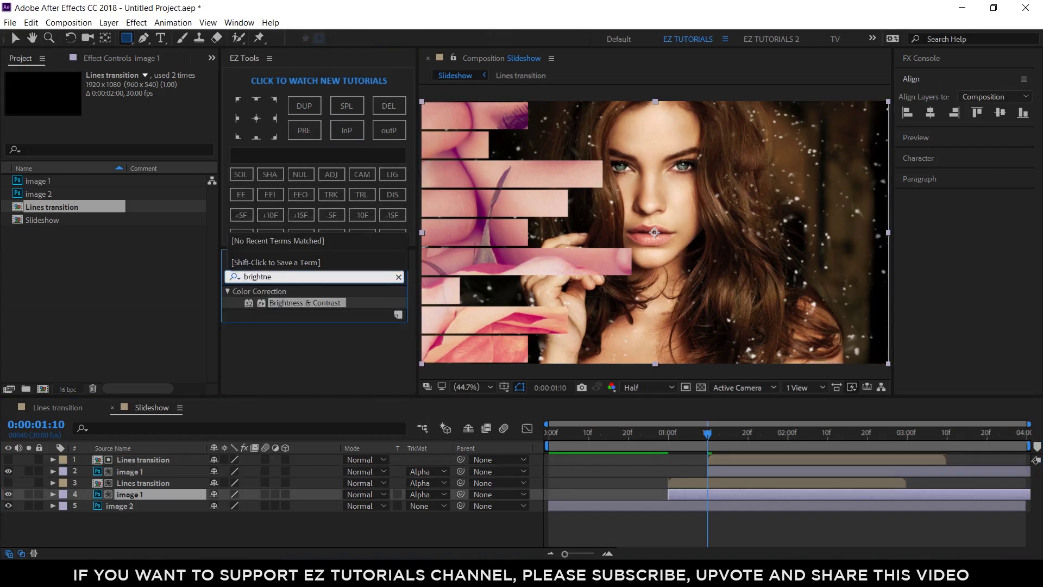
drag(298, 307, 164, 491)
key(v)
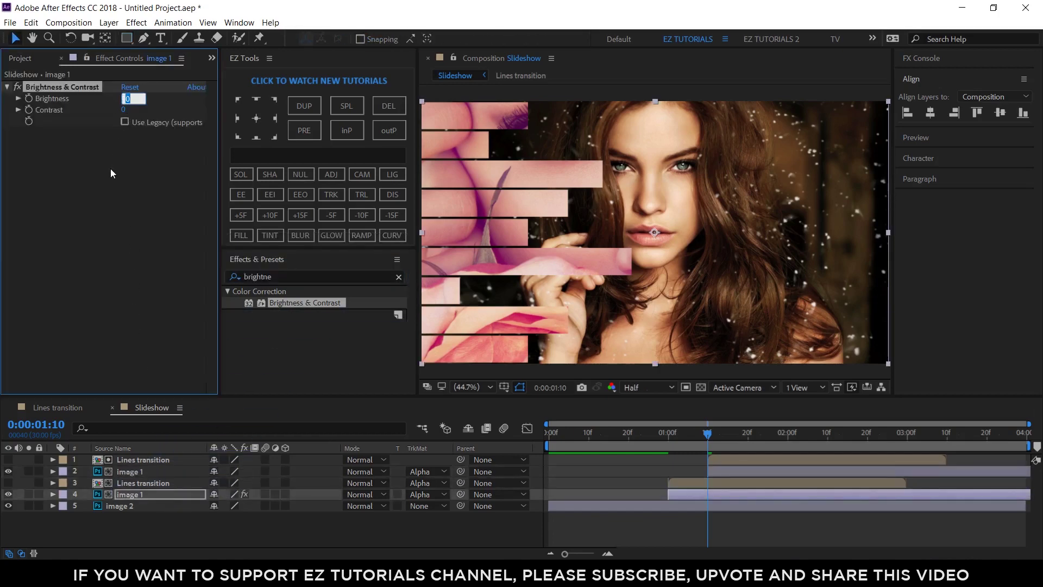
text(60)
key(Return)
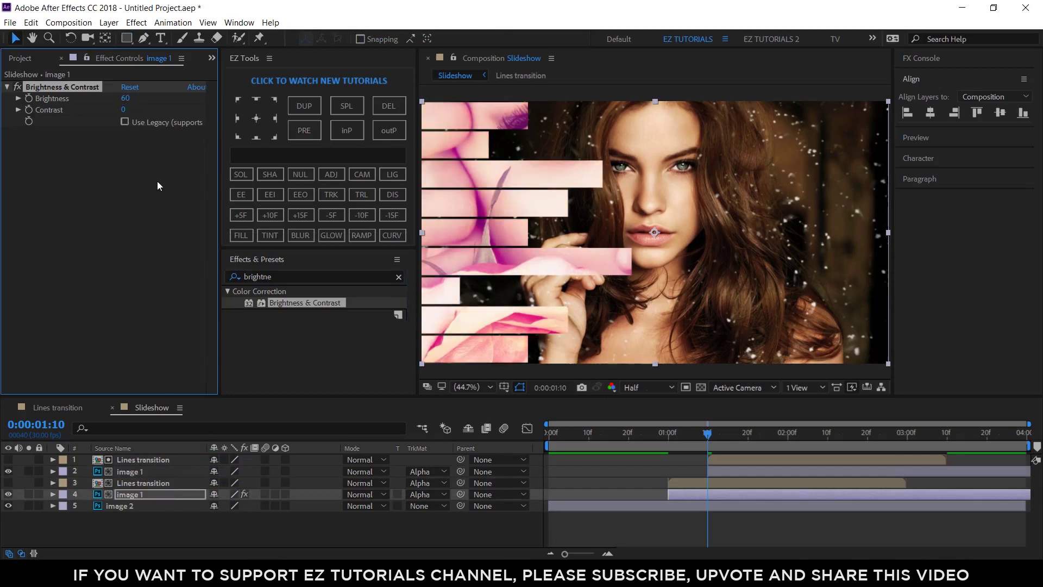
drag(711, 435, 875, 455)
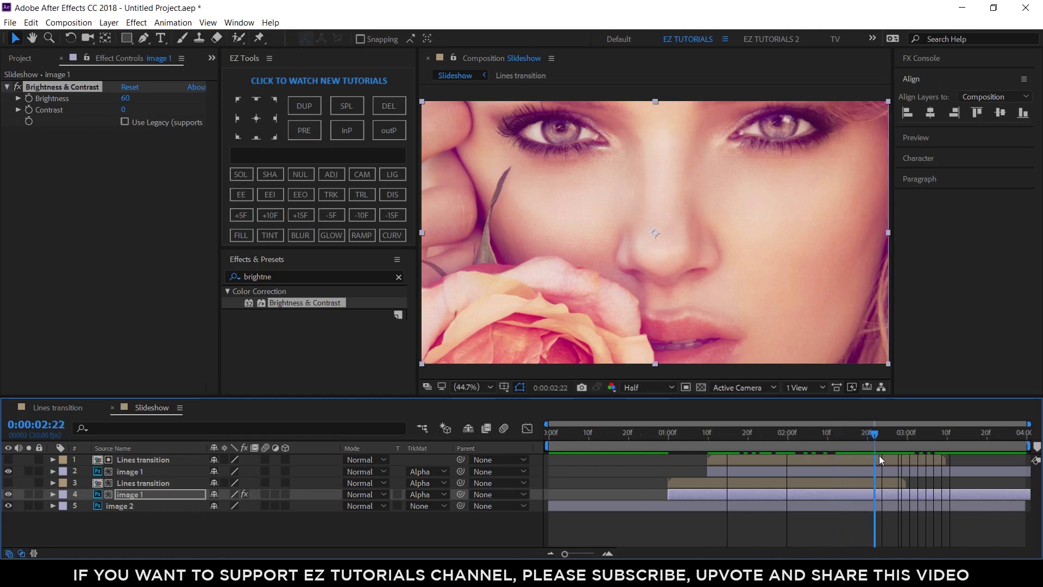
Add Image 1 from the Project panel as the top layer, starting at 2:22
click(21, 58)
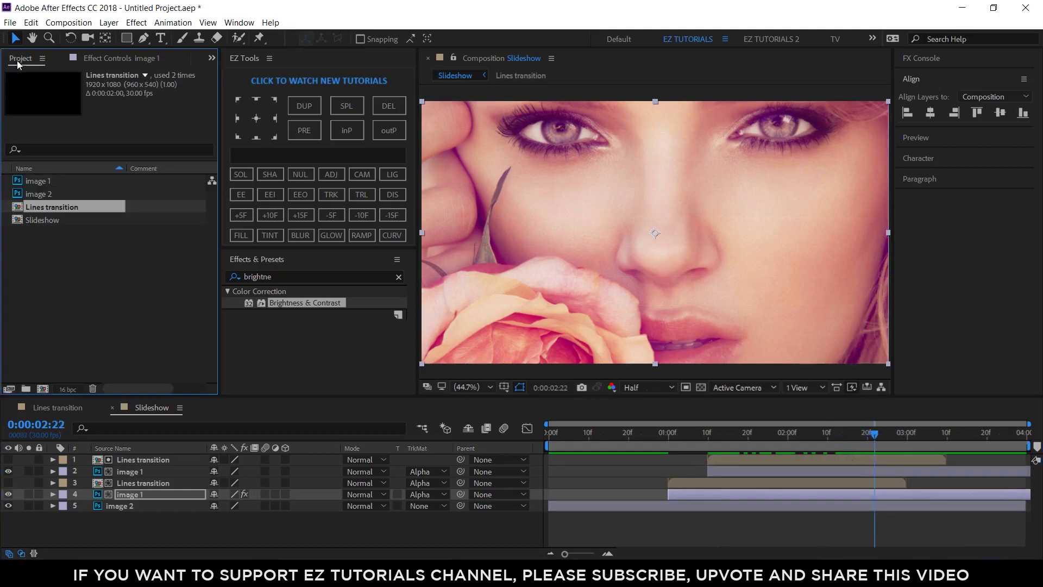
drag(35, 183, 68, 459)
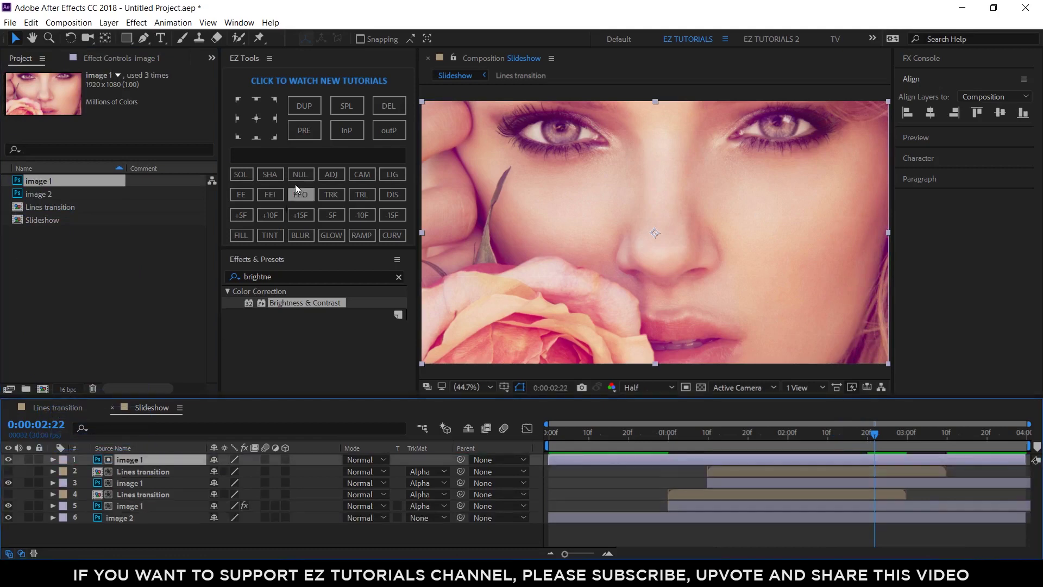
click(343, 131)
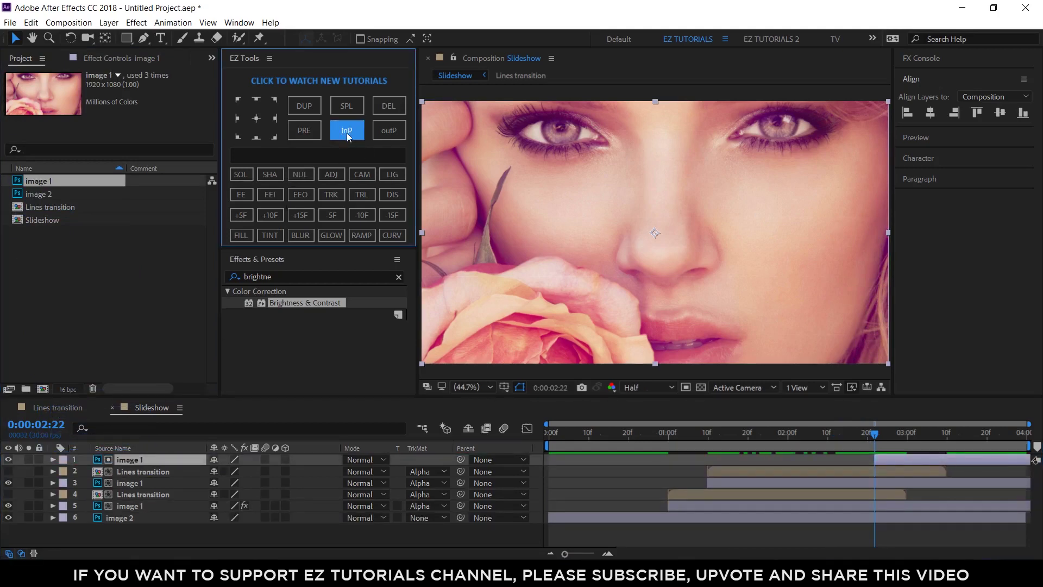
Preview the Slideshow composition from its first frame
click(918, 138)
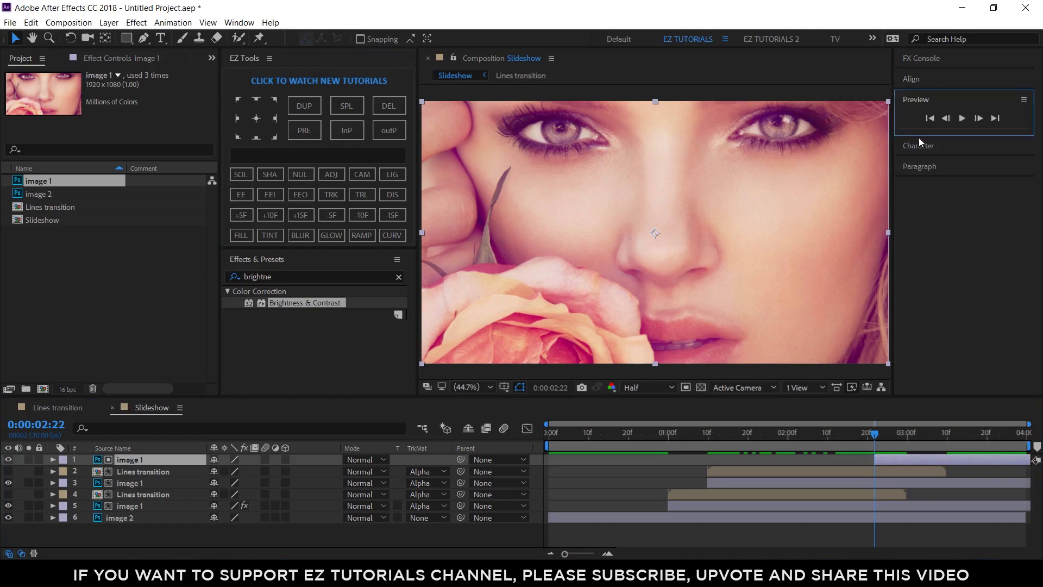
click(933, 120)
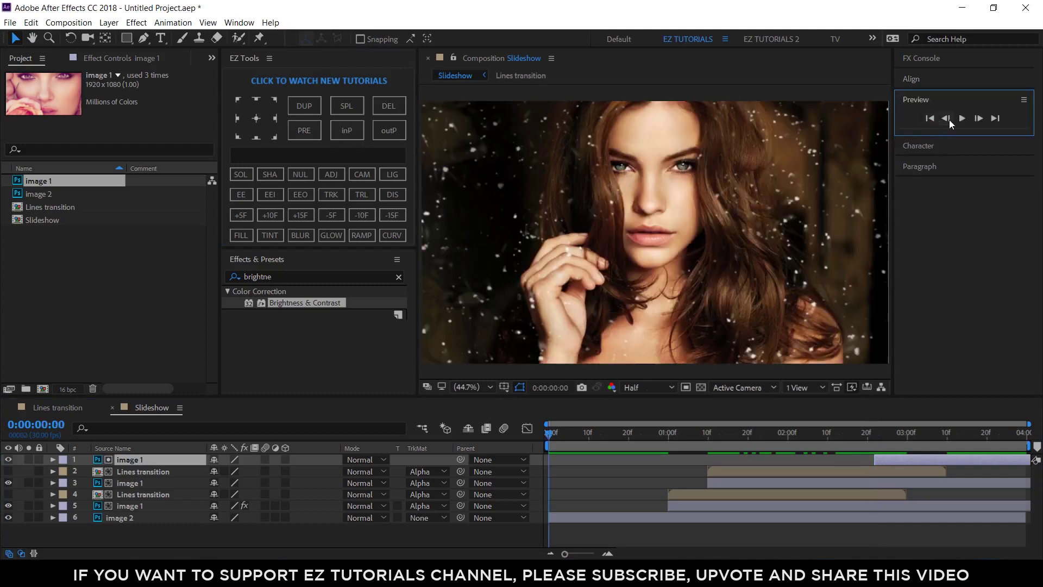
click(962, 118)
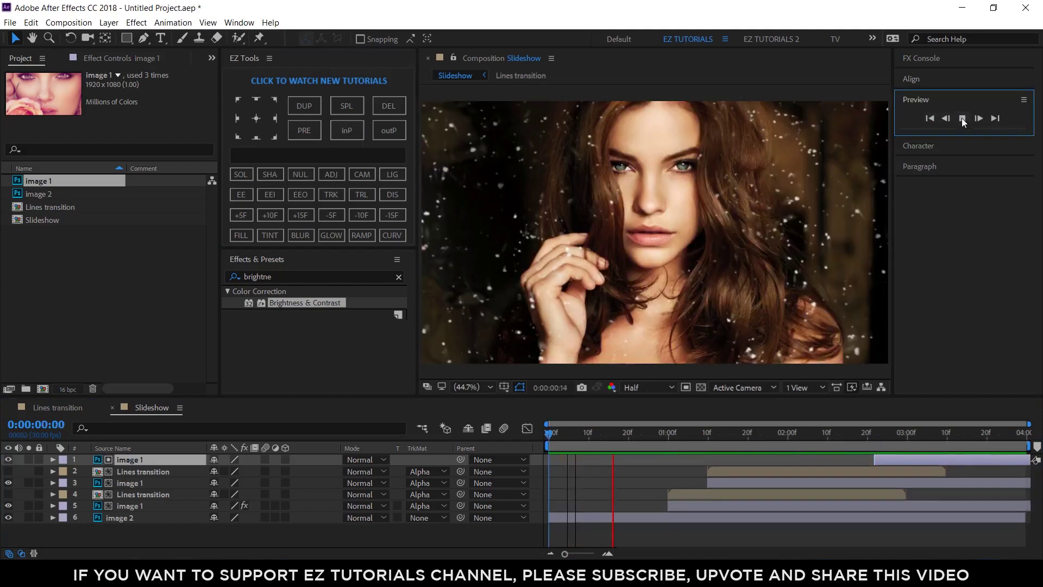